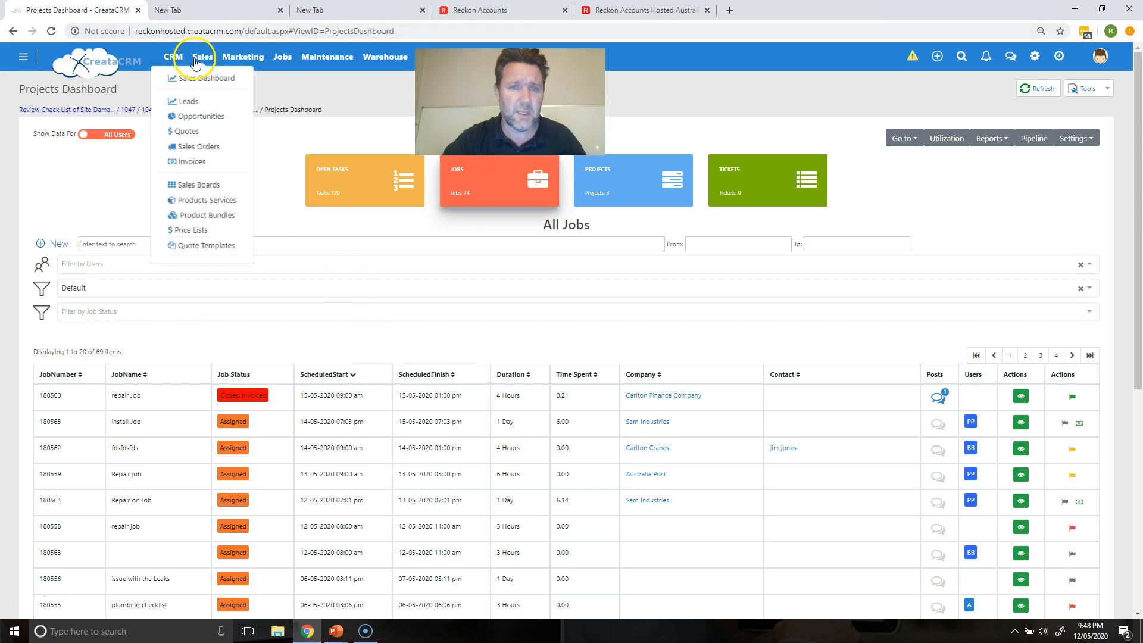
Step: Reveal the CRM menu's pages, including Task Templates, from the Projects Dashboard
mouse_move(181, 62)
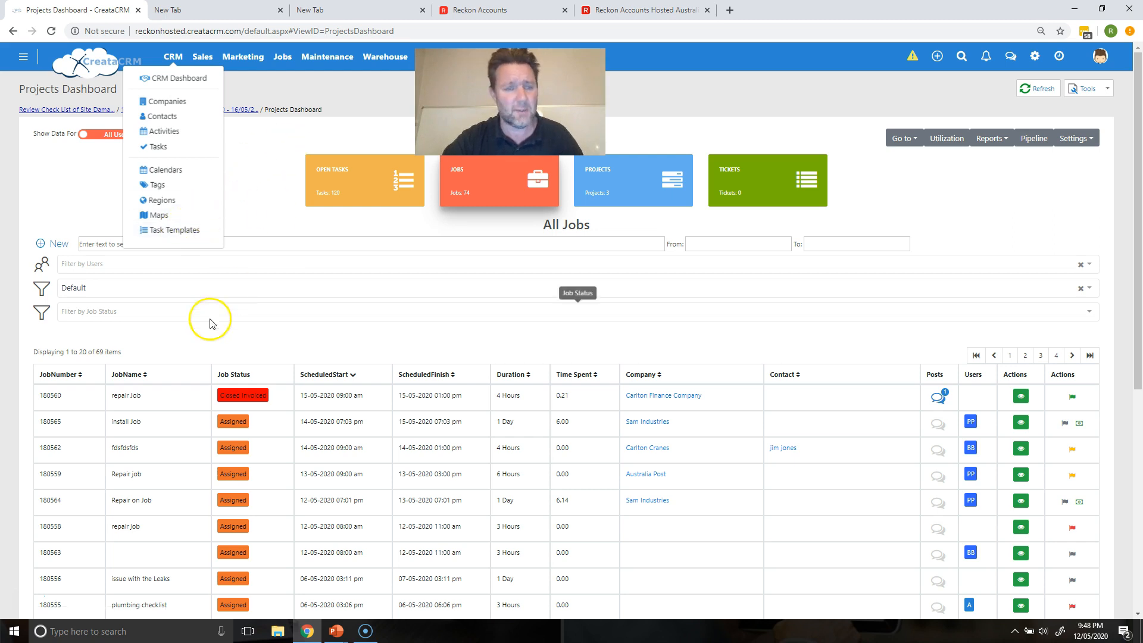
Step: Open the Followup On New Business task template to review its '1st Followup' 20-minute task
left_click(14, 594)
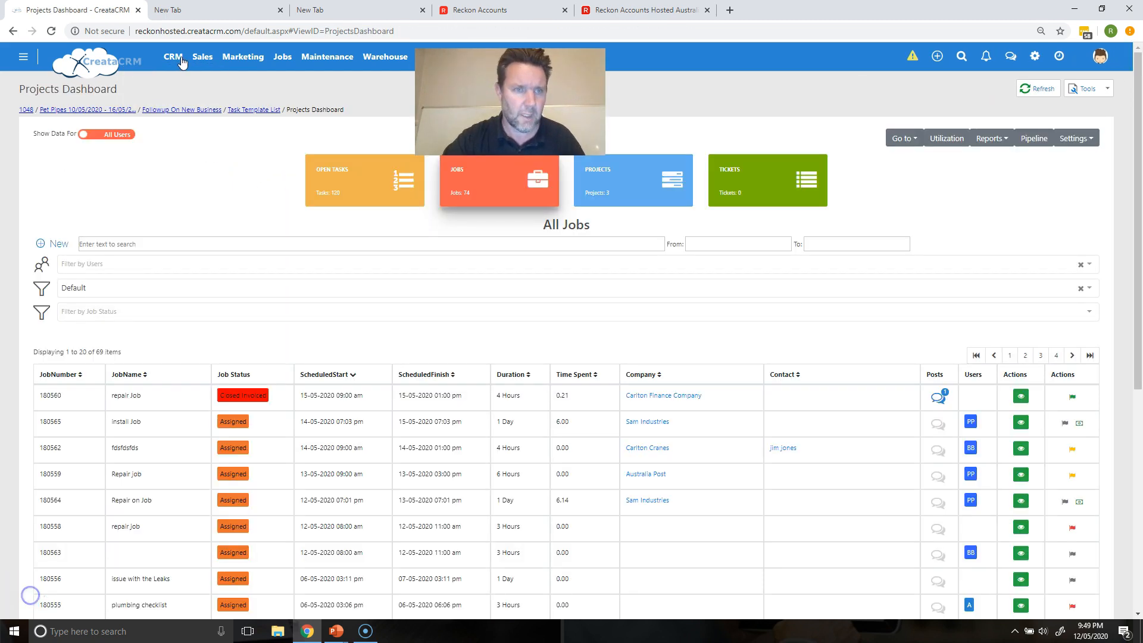
mouse_move(181, 62)
left_click(186, 232)
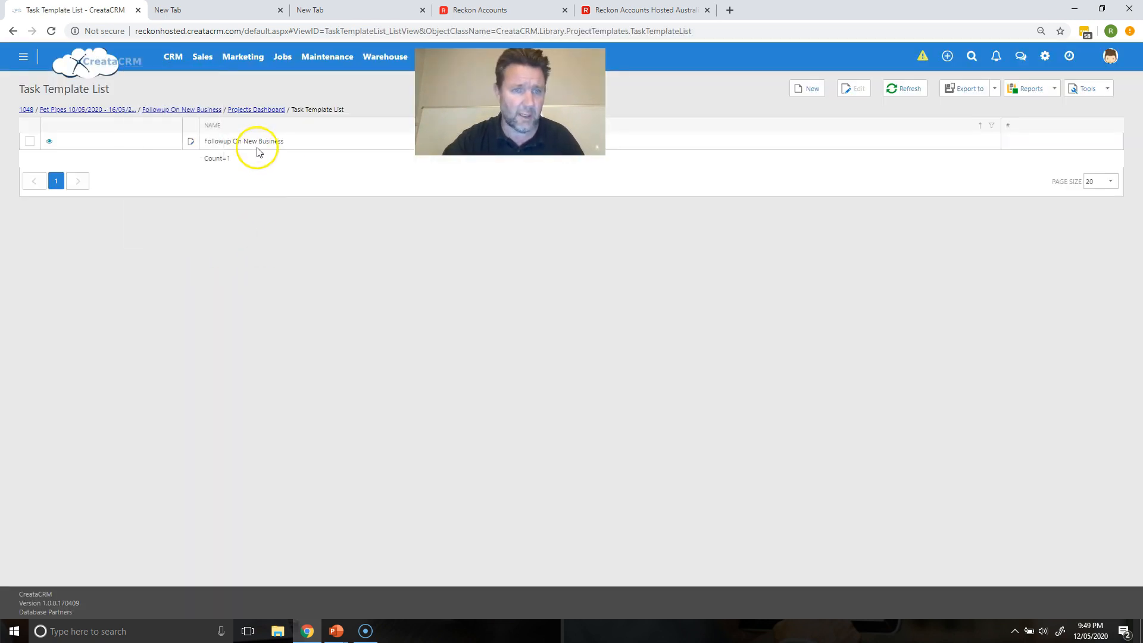
left_click(258, 142)
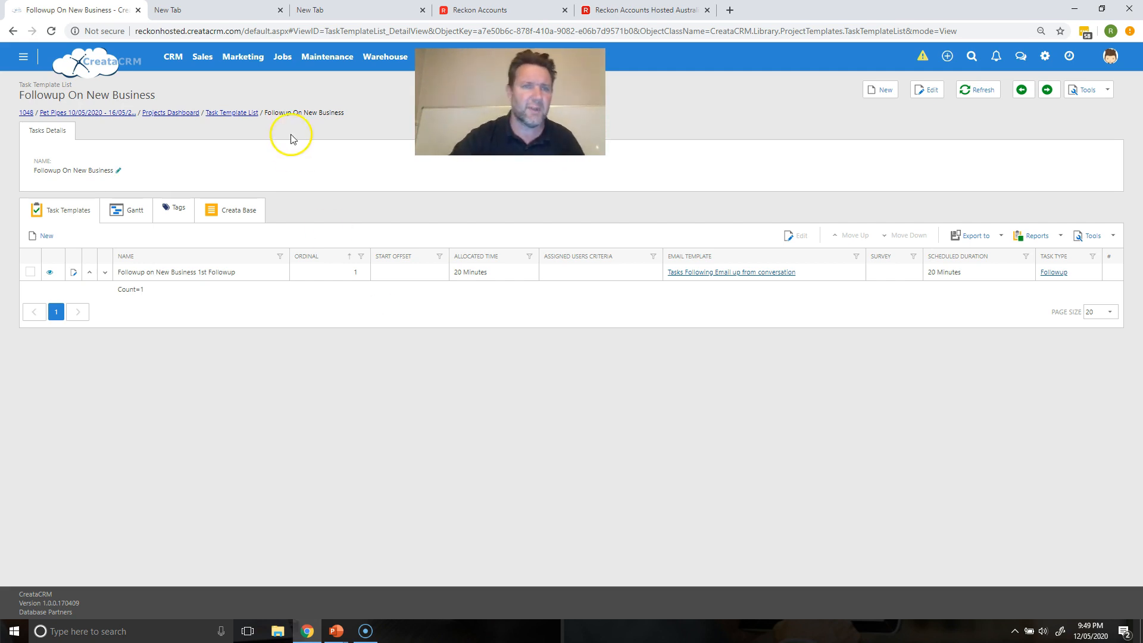
left_click(277, 60)
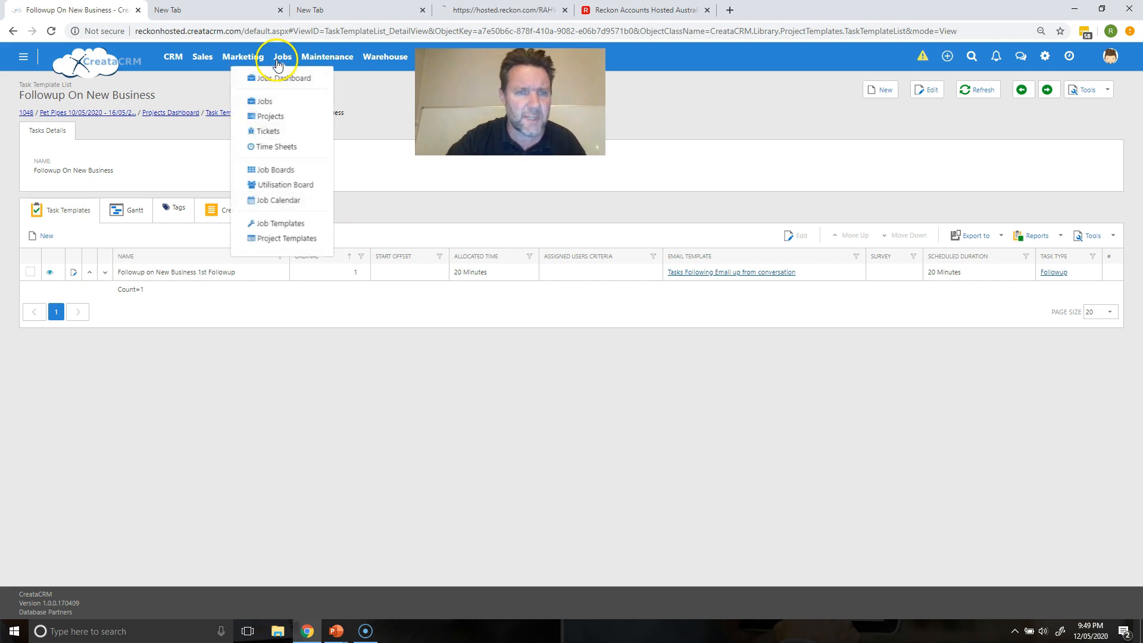
Step: Open the Repair Job on Site job template and view its three JobTemplateItems
left_click(280, 224)
double_click(359, 385)
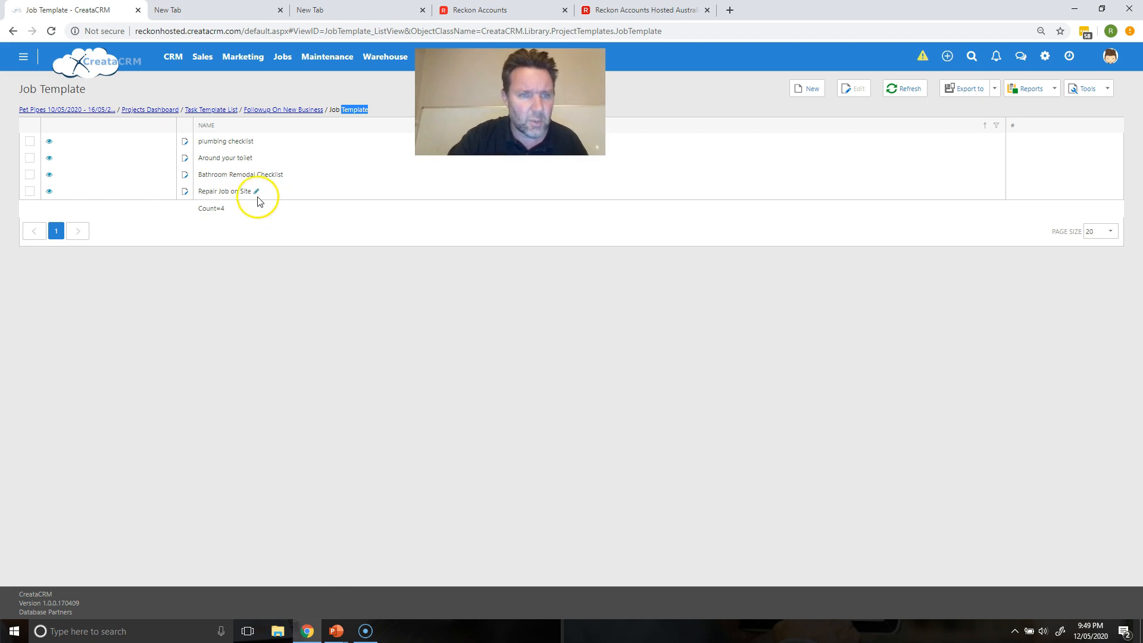
left_click(232, 191)
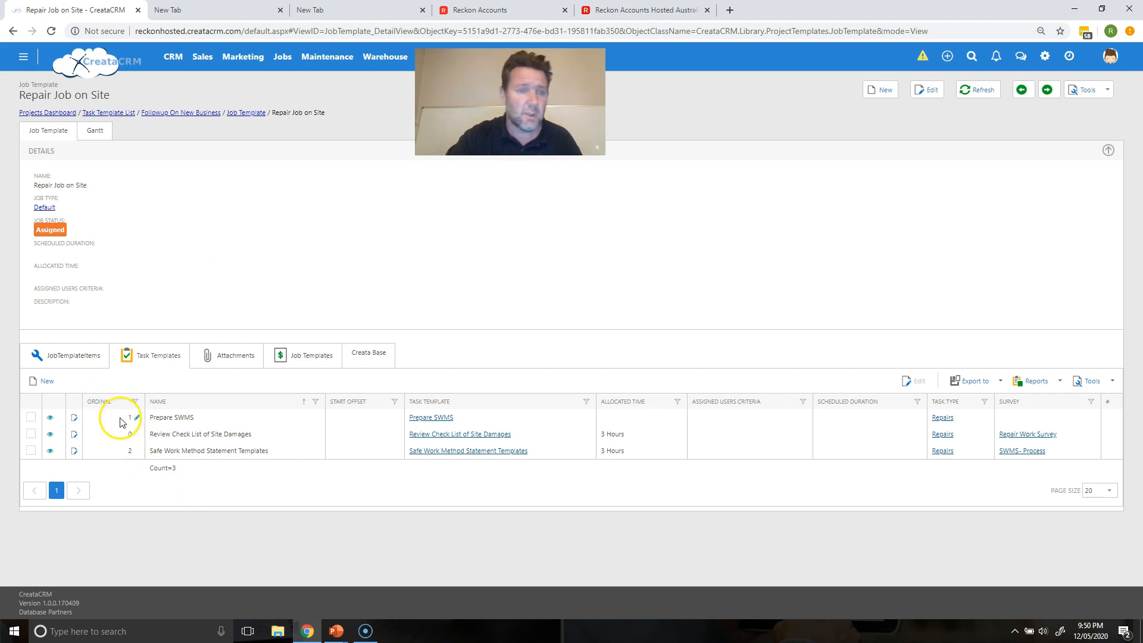
left_click(74, 359)
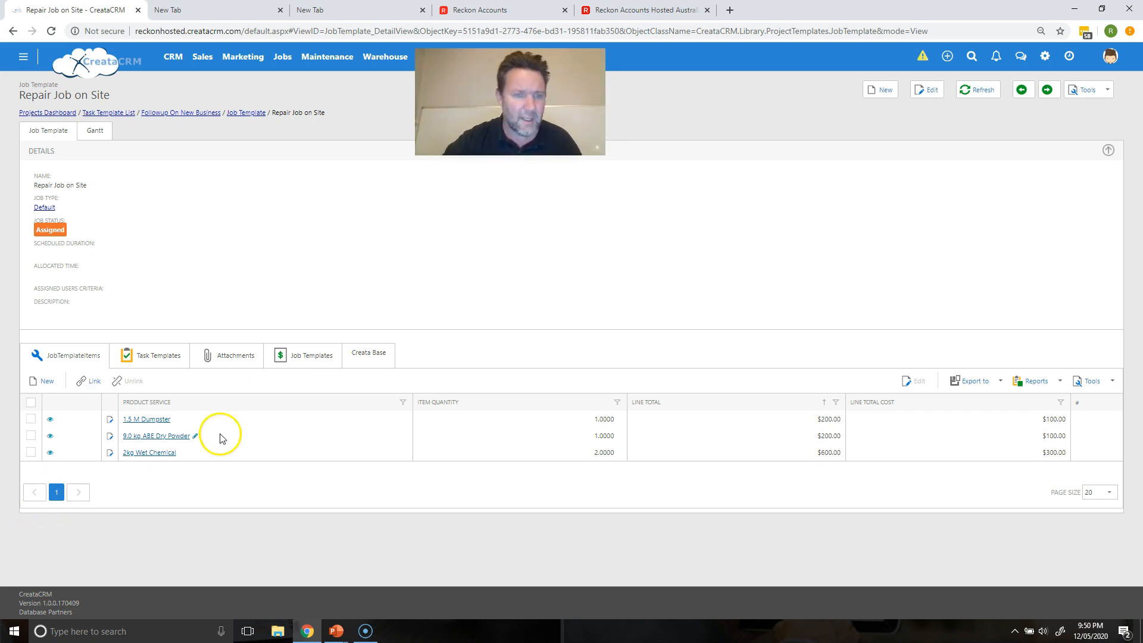
Step: Compare Repair Job on Site's attachments and task templates, then open the Repair Work Survey
left_click(216, 360)
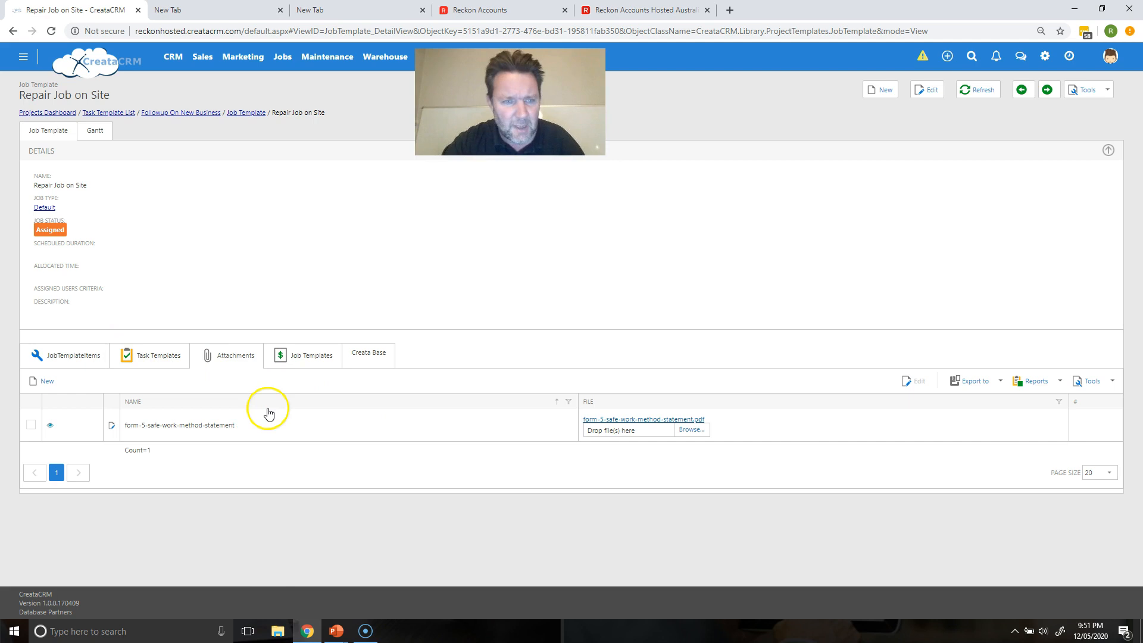
left_click(150, 354)
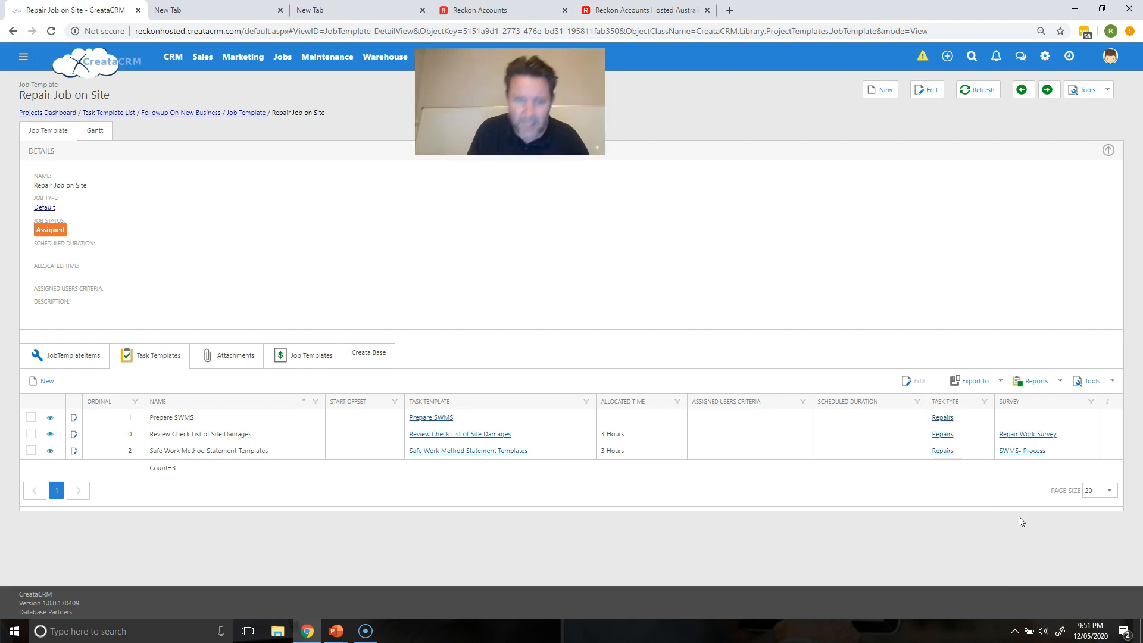
left_click(237, 356)
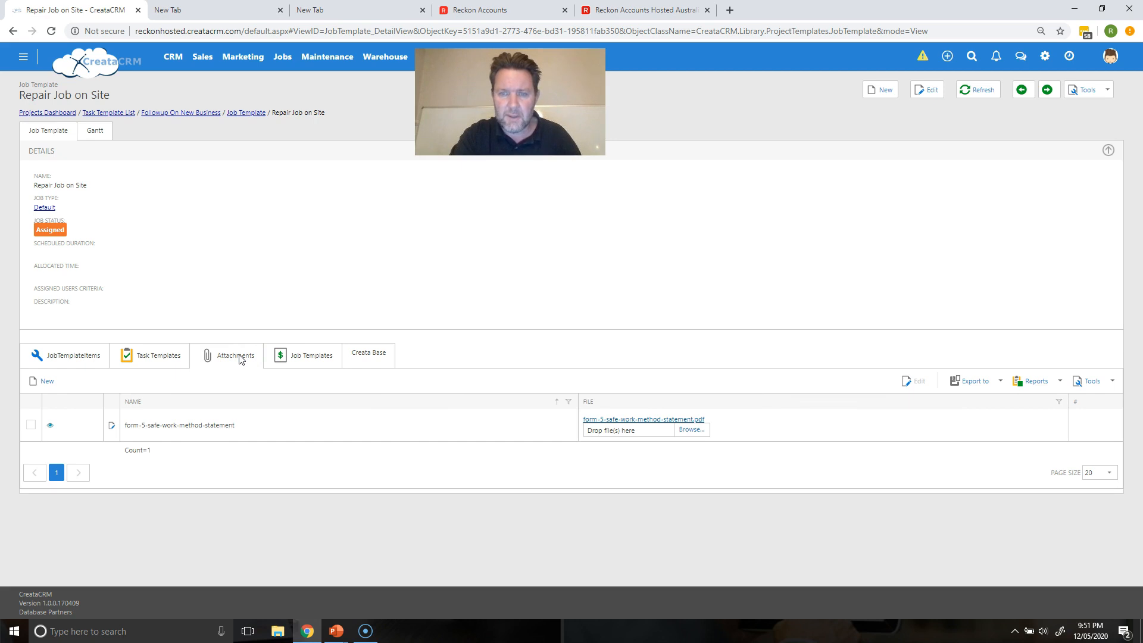
left_click(150, 359)
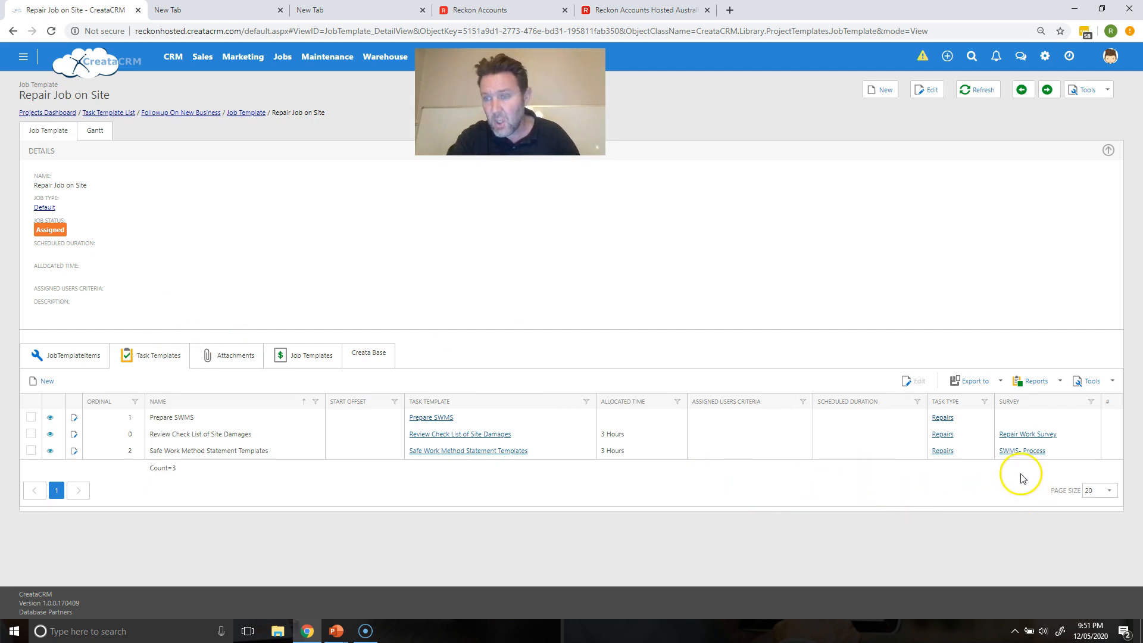
left_click(1025, 435)
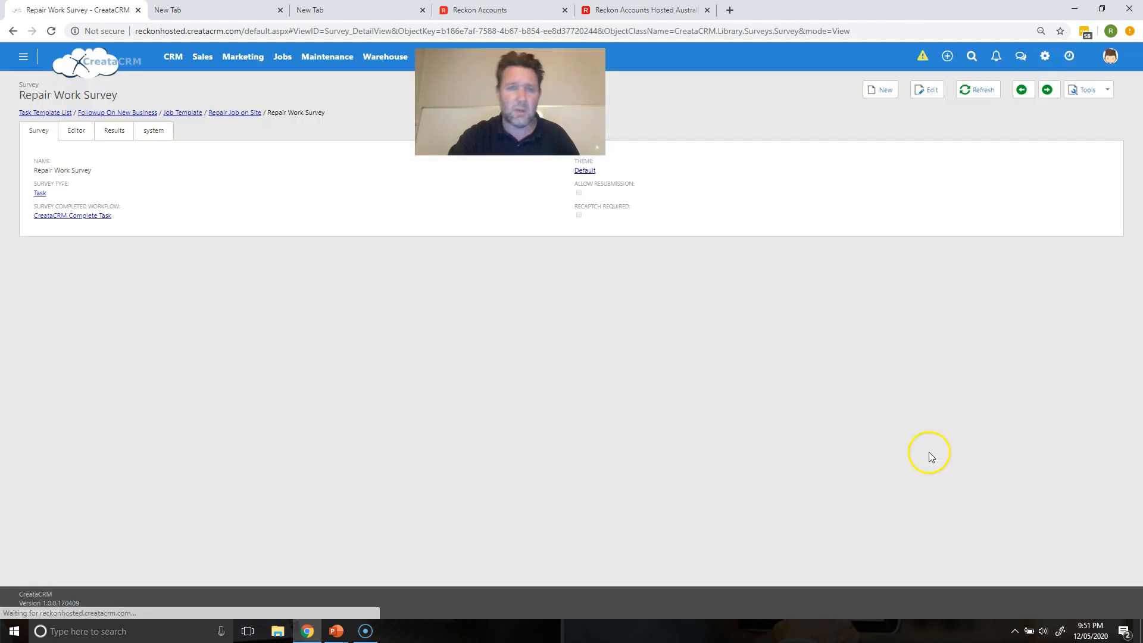
left_click(68, 128)
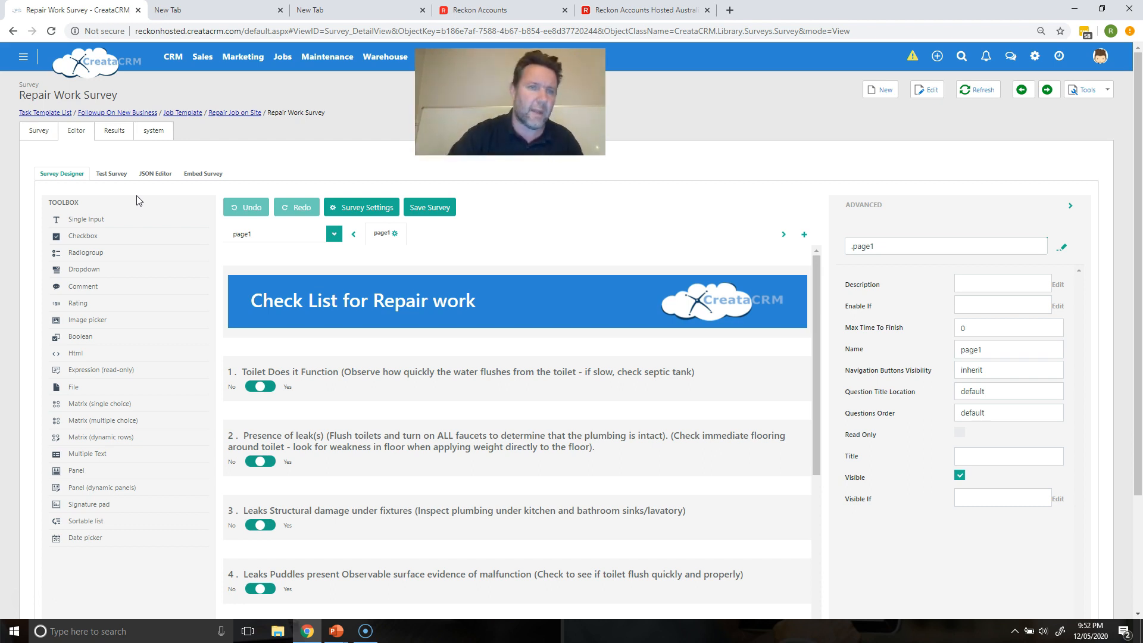
left_click(226, 115)
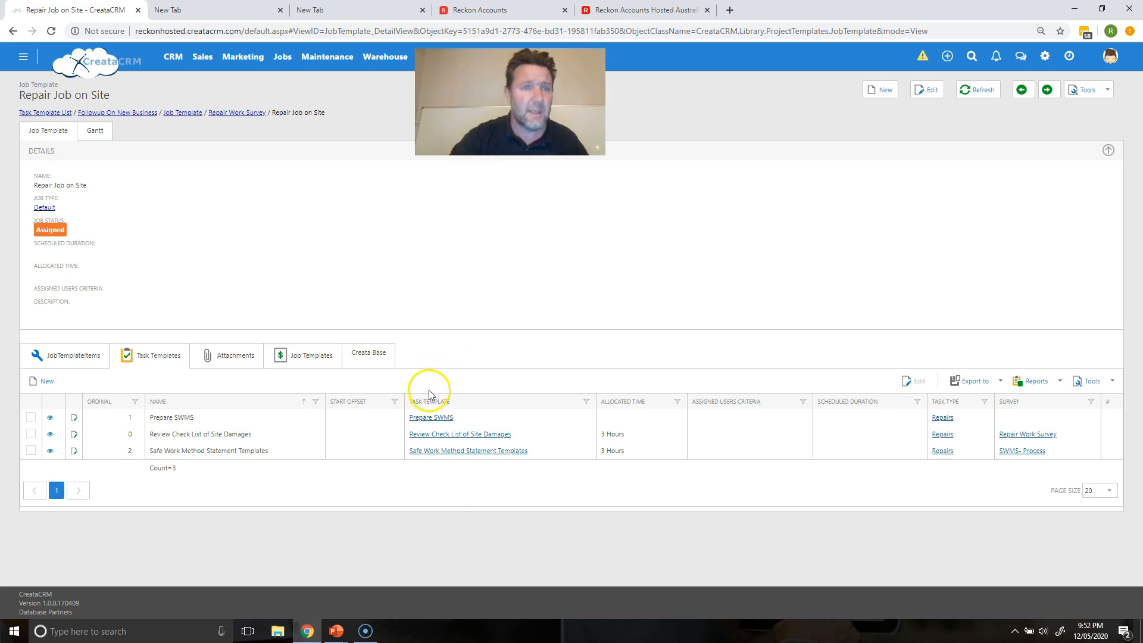
Step: Open the draft Install Toilet and Shower project template from Jobs > Project Templates
left_click(284, 59)
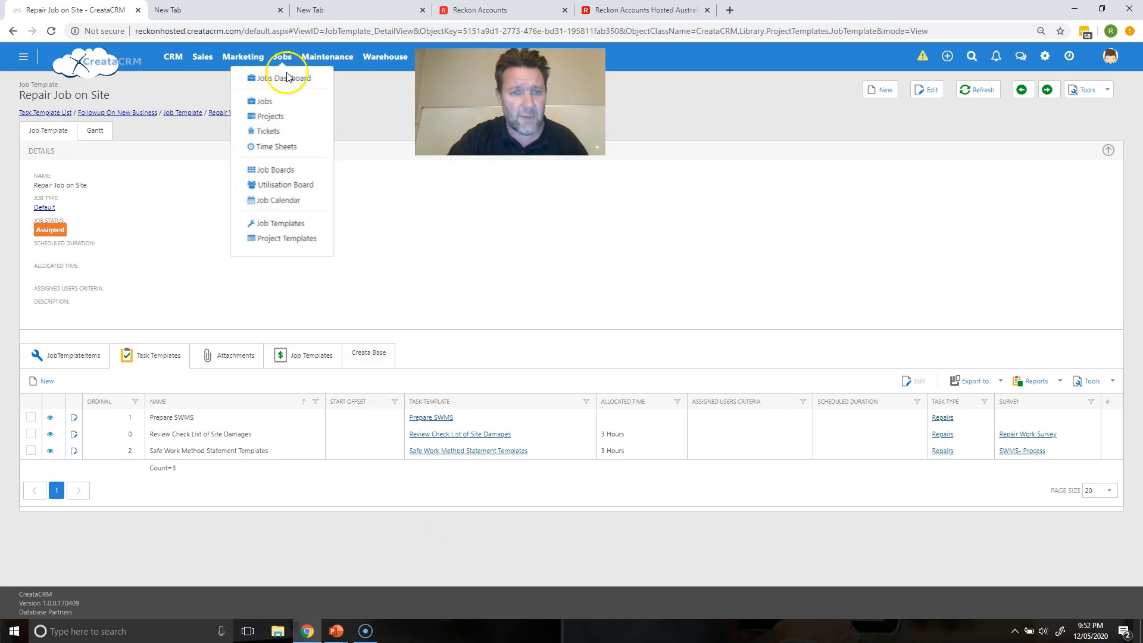
left_click(274, 239)
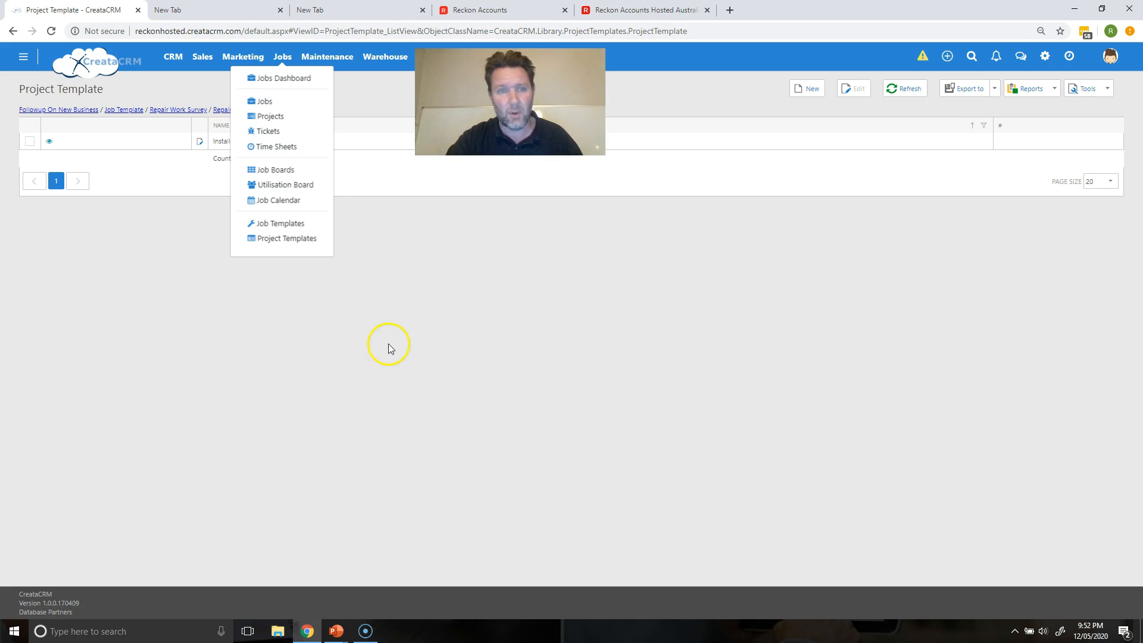
left_click(253, 141)
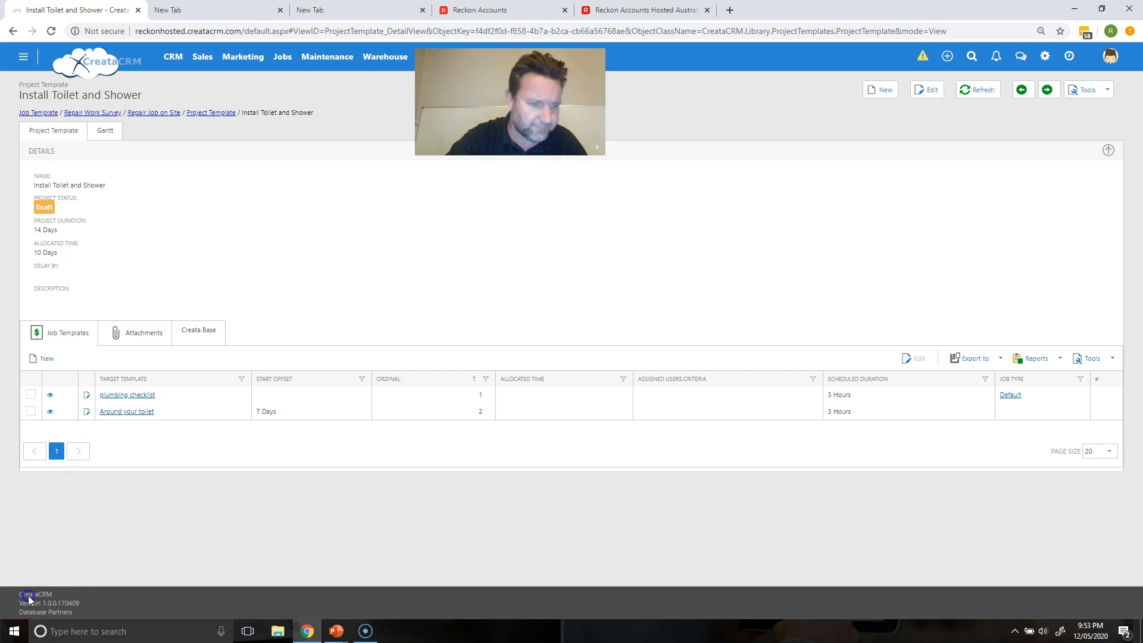
Step: Create a new job template and name it 'Installation on a showers'
left_click(283, 58)
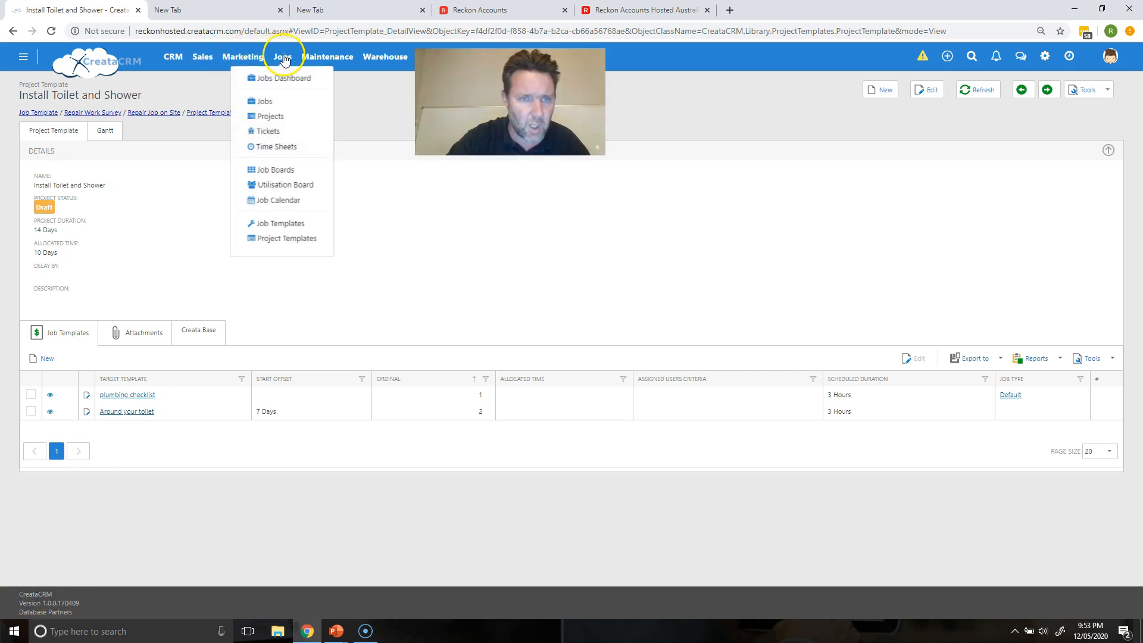
left_click(278, 223)
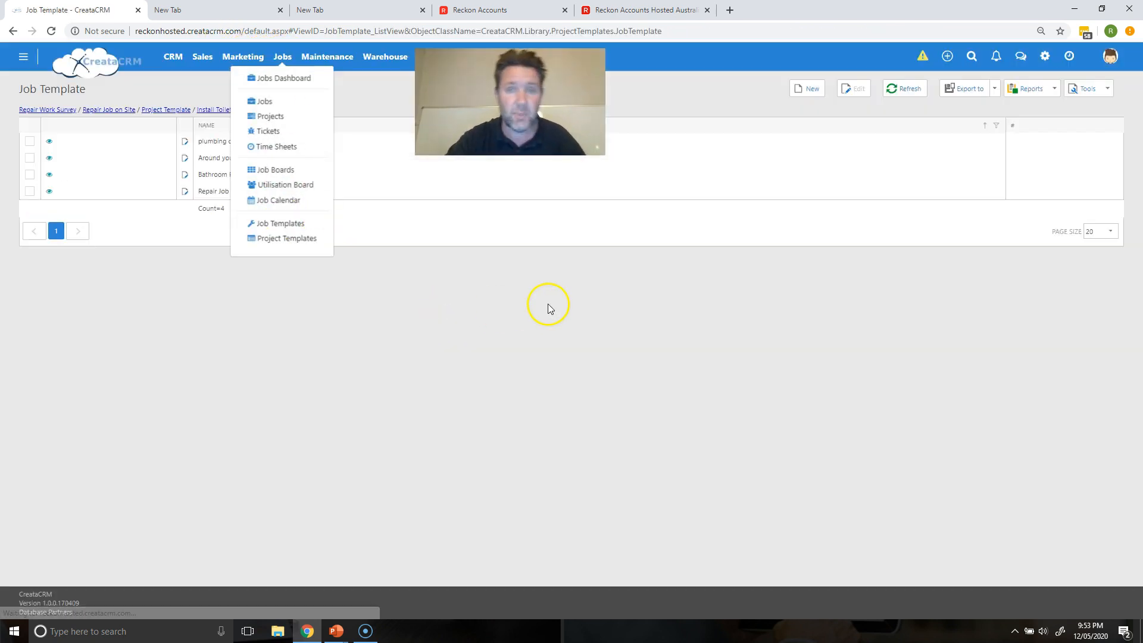
left_click(812, 90)
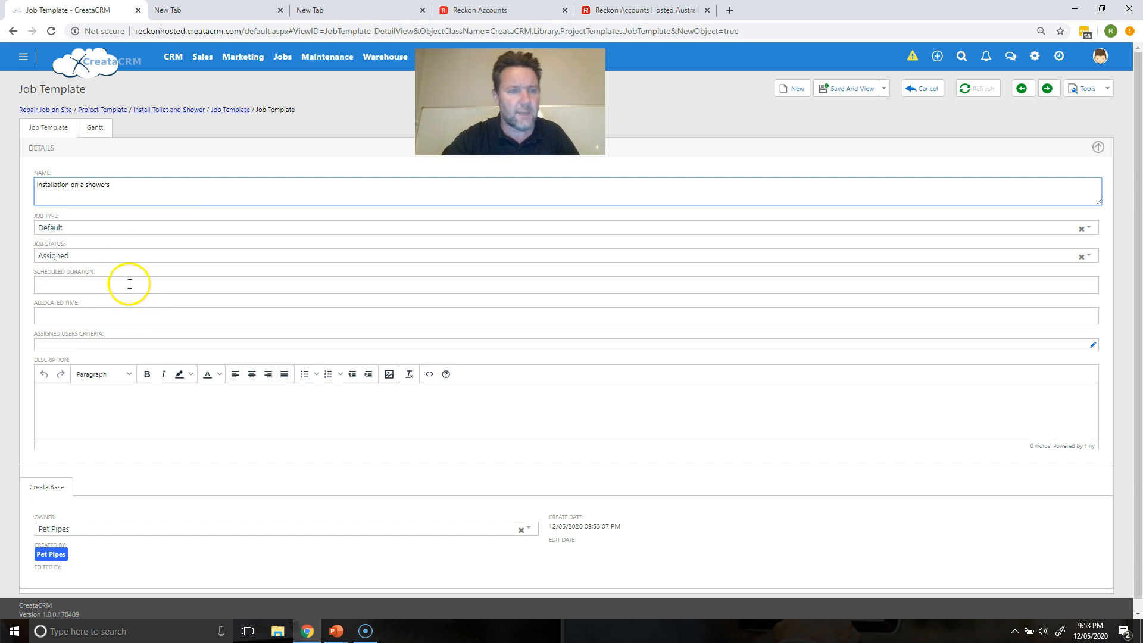
Step: Choose Default as the Job Type and Unassigned as the Job Status
left_click(60, 225)
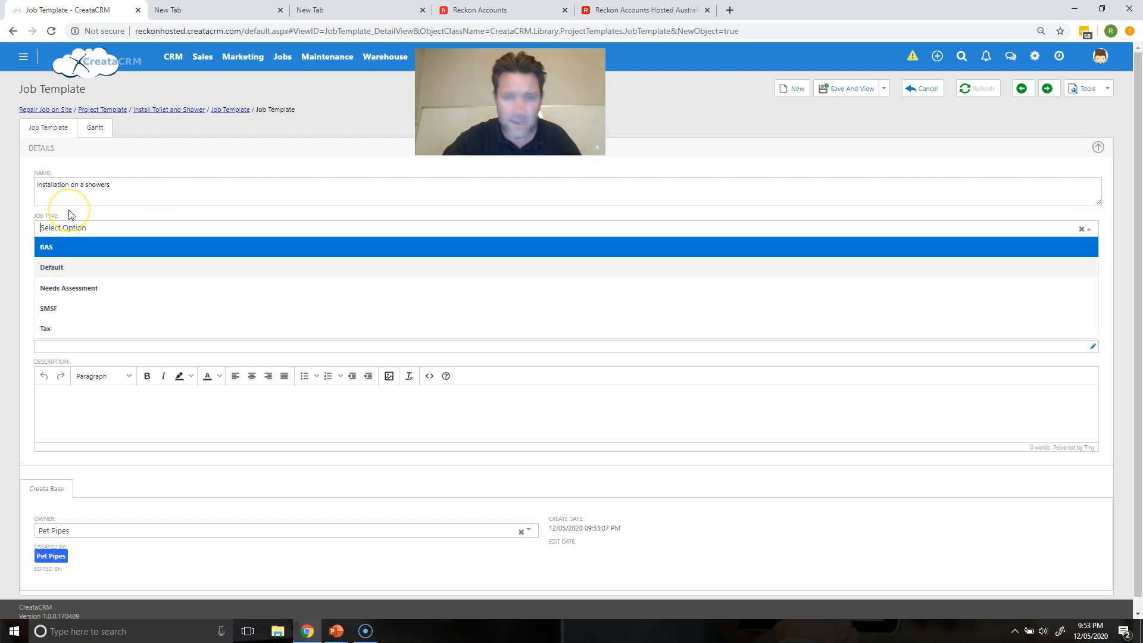
left_click(70, 213)
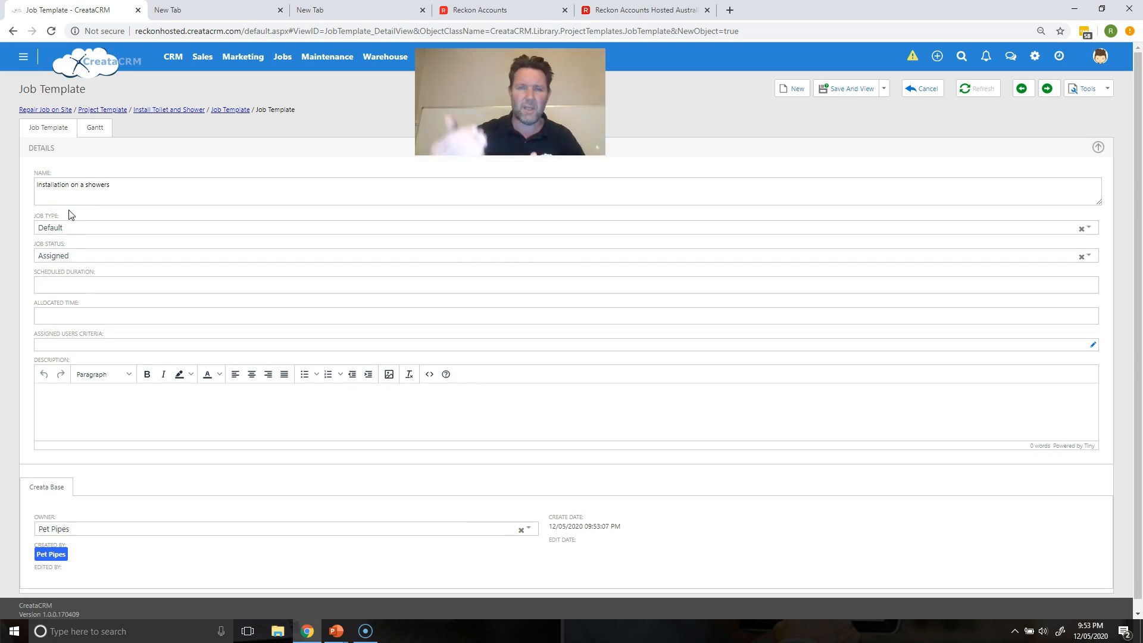
left_click(69, 226)
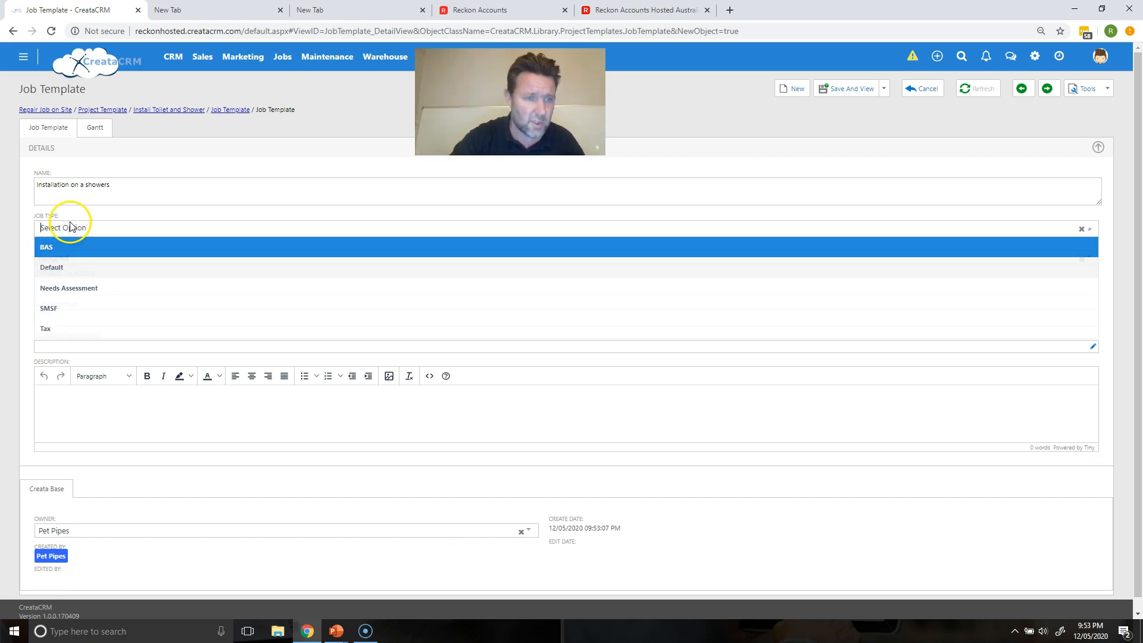
left_click(70, 254)
left_click(72, 253)
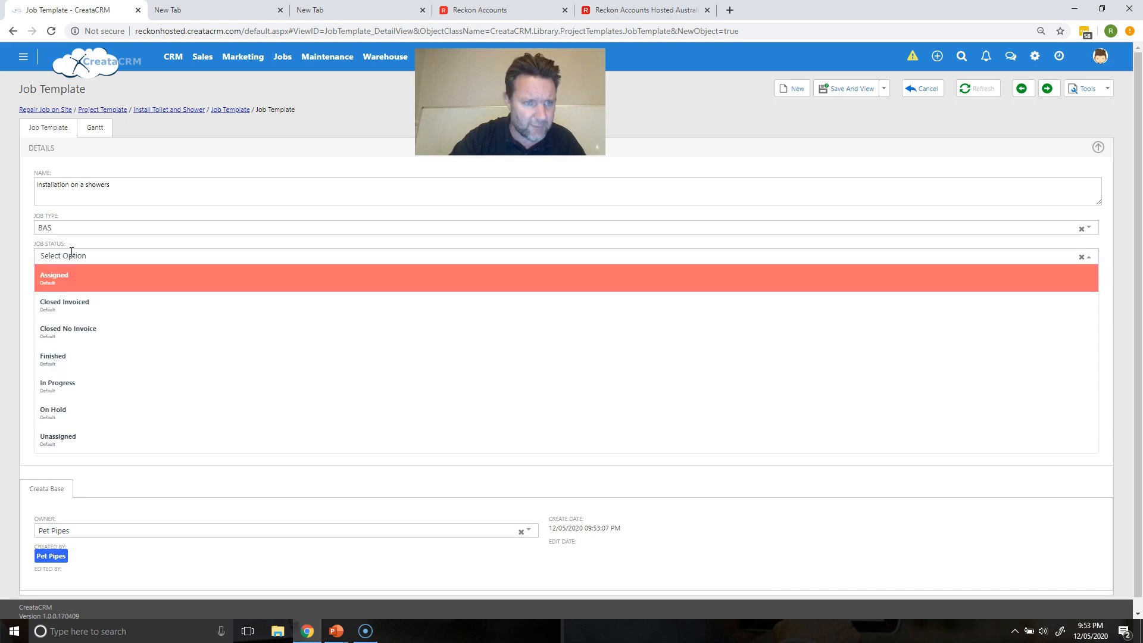
left_click(59, 277)
left_click(73, 226)
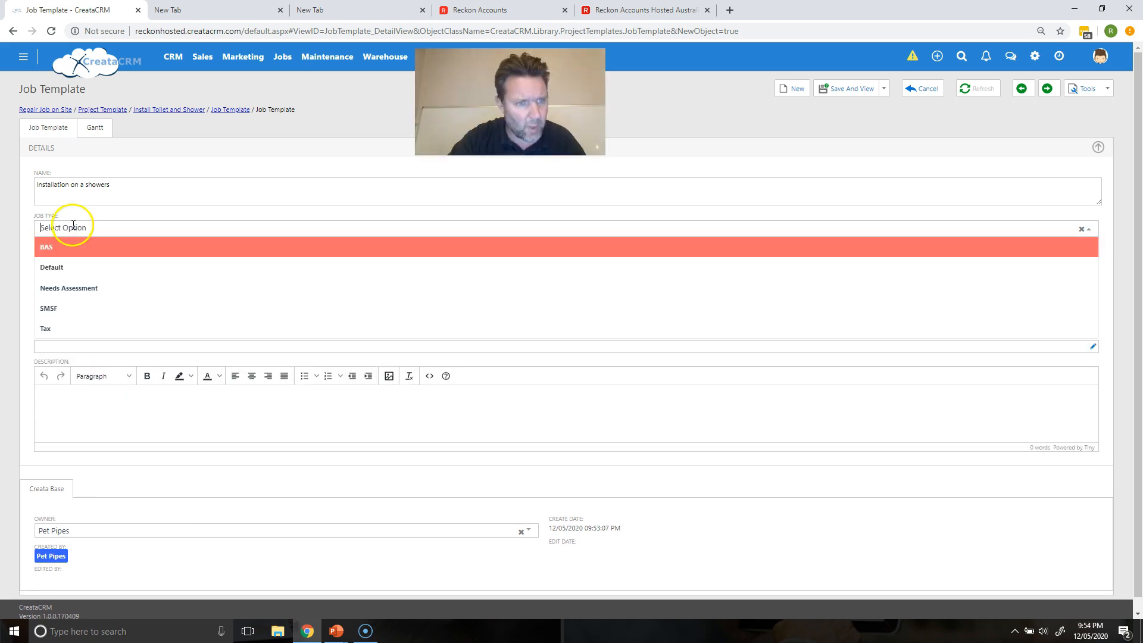
left_click(76, 266)
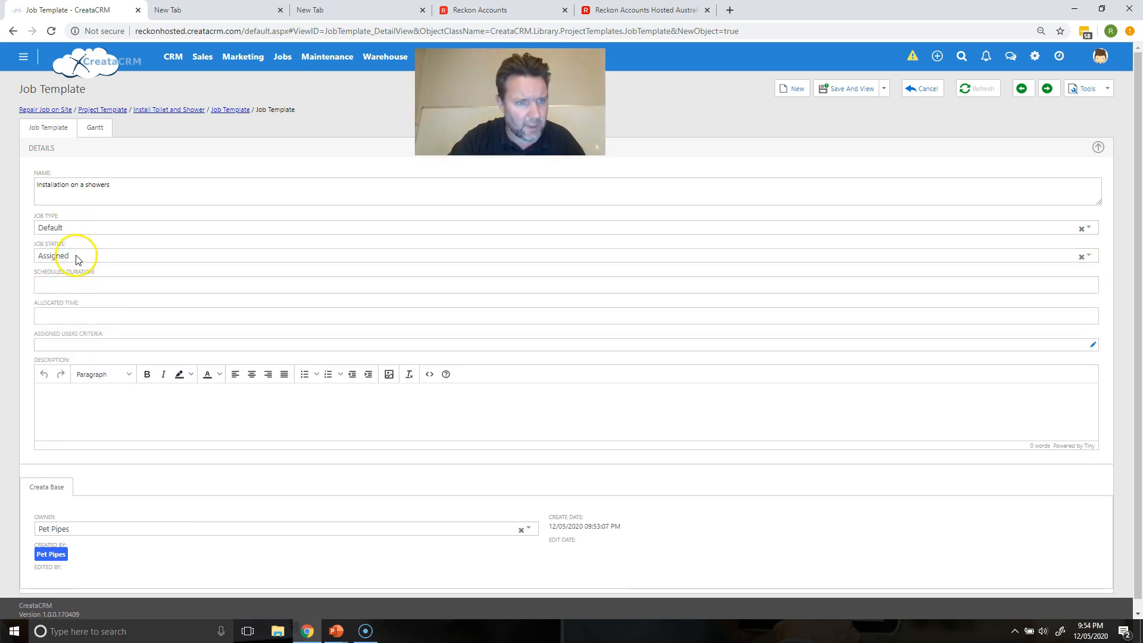
left_click(76, 258)
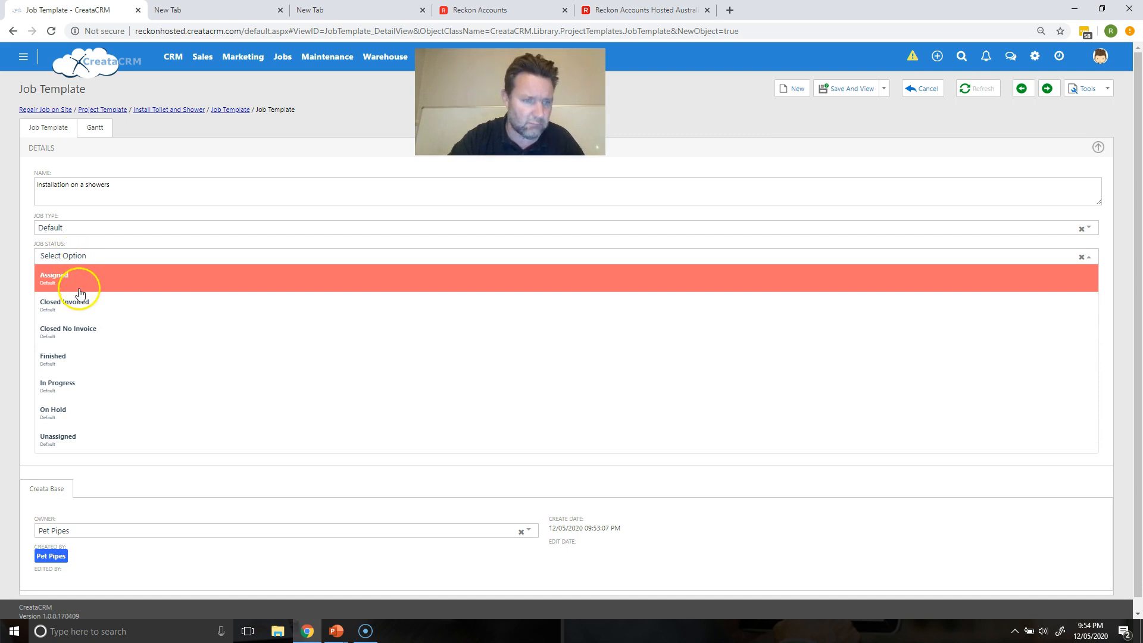
left_click(95, 438)
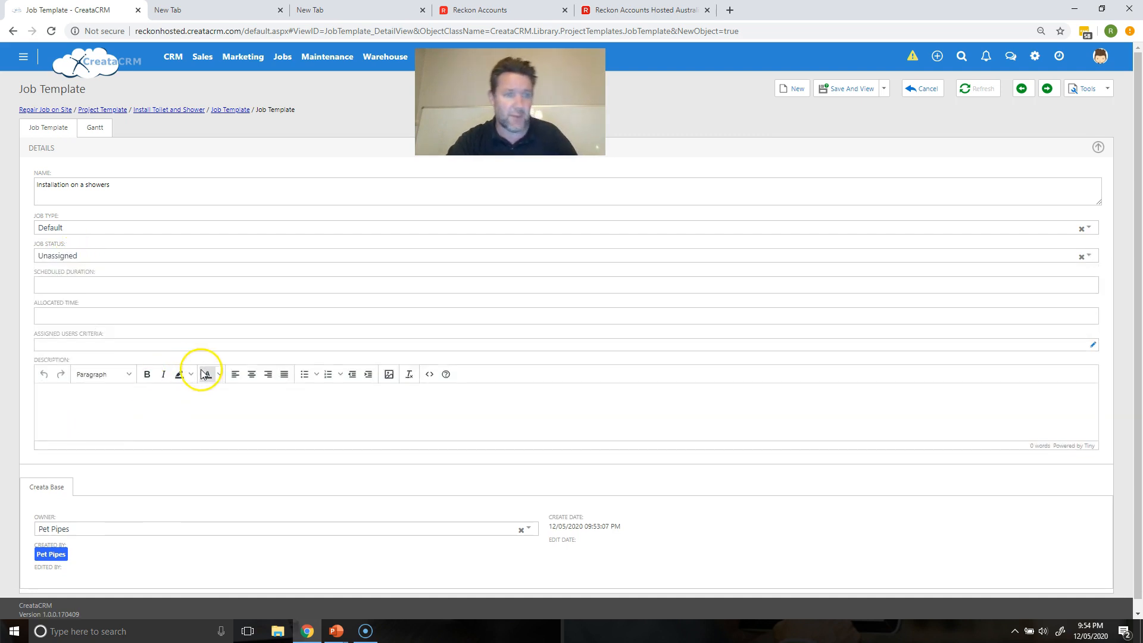
Step: Set 3 Hours scheduled, 8 Hours allocated, description 'this is a training video', then save
left_click(365, 285)
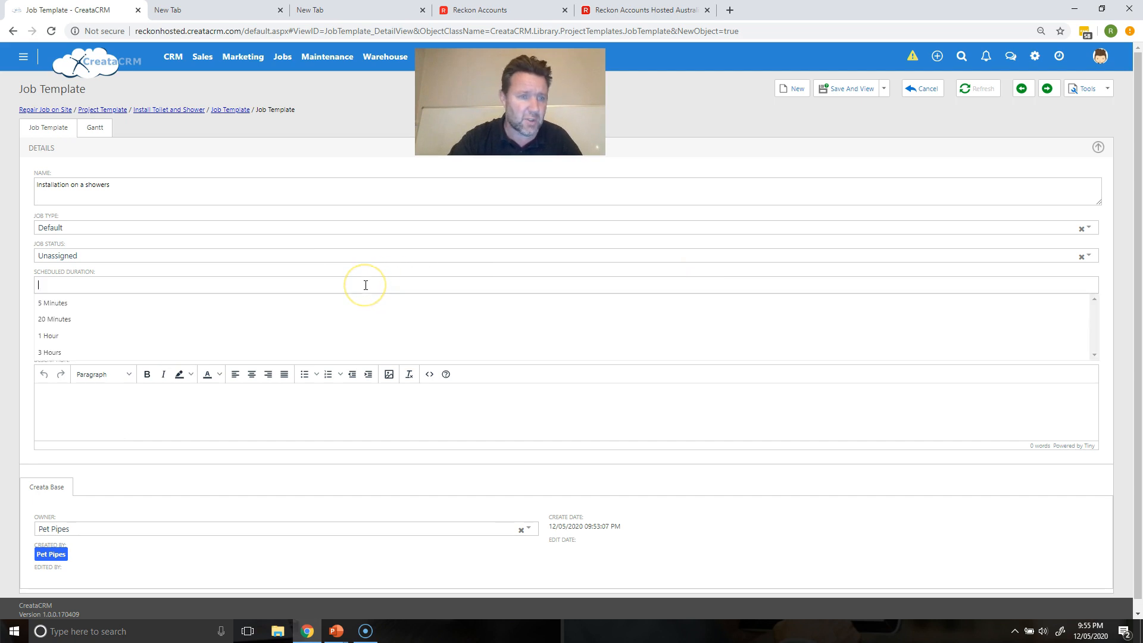
left_click(319, 351)
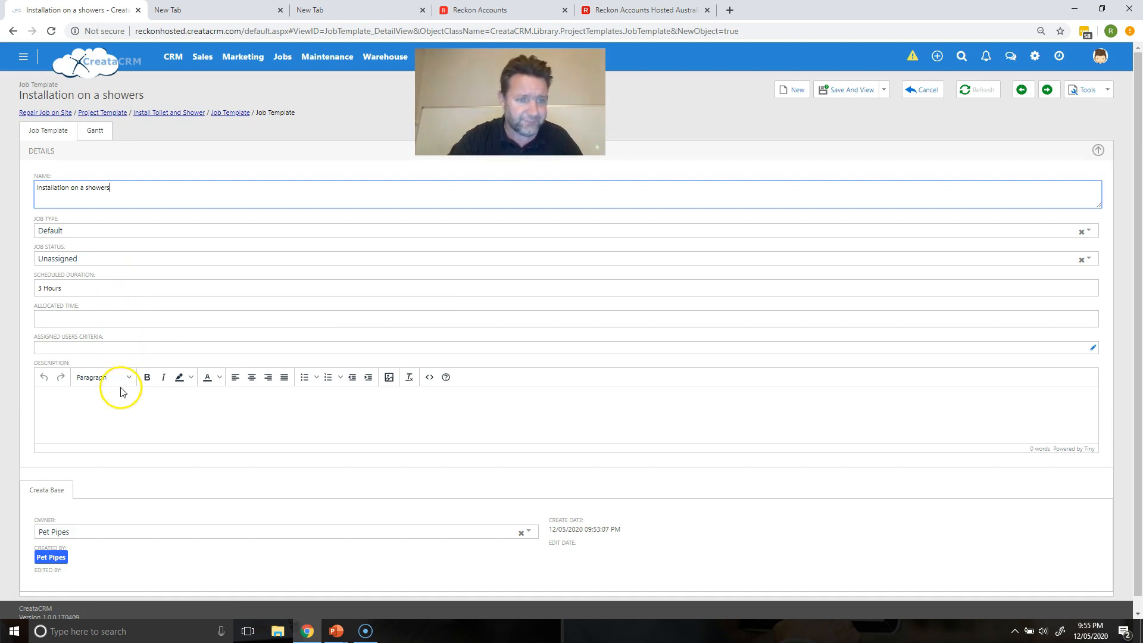
left_click(139, 321)
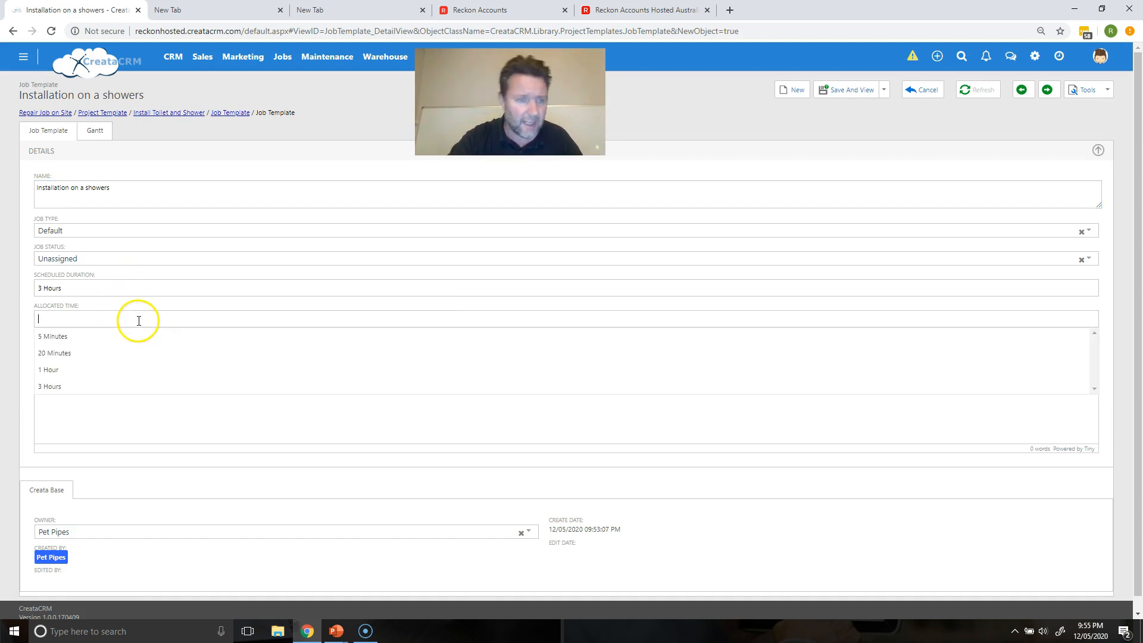
left_click(123, 377)
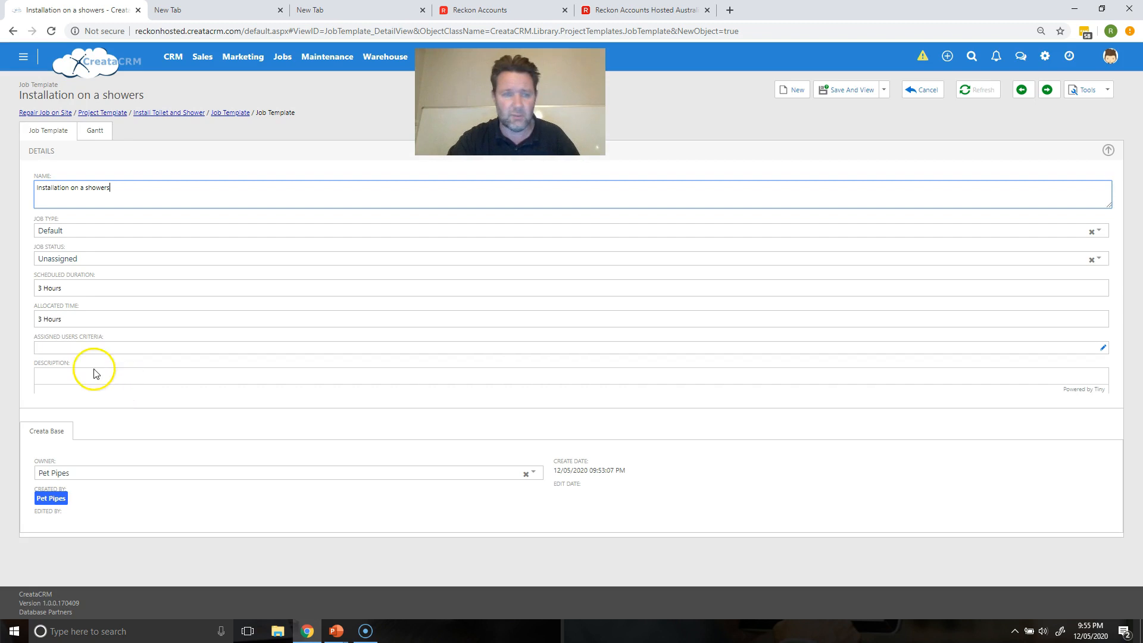
left_click(33, 319)
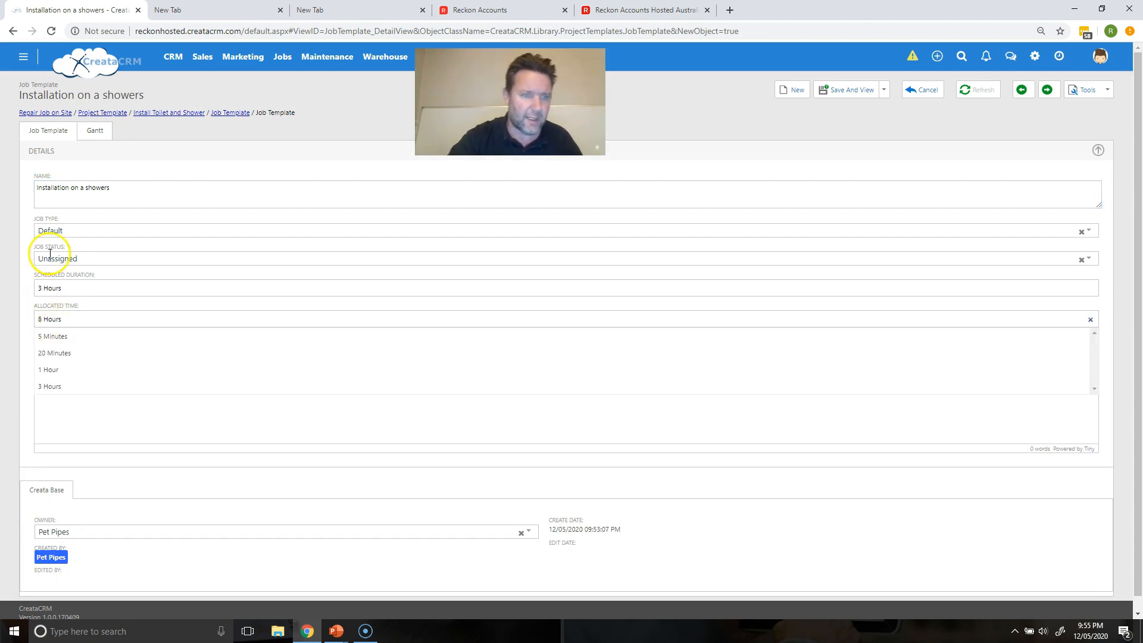
left_click(68, 288)
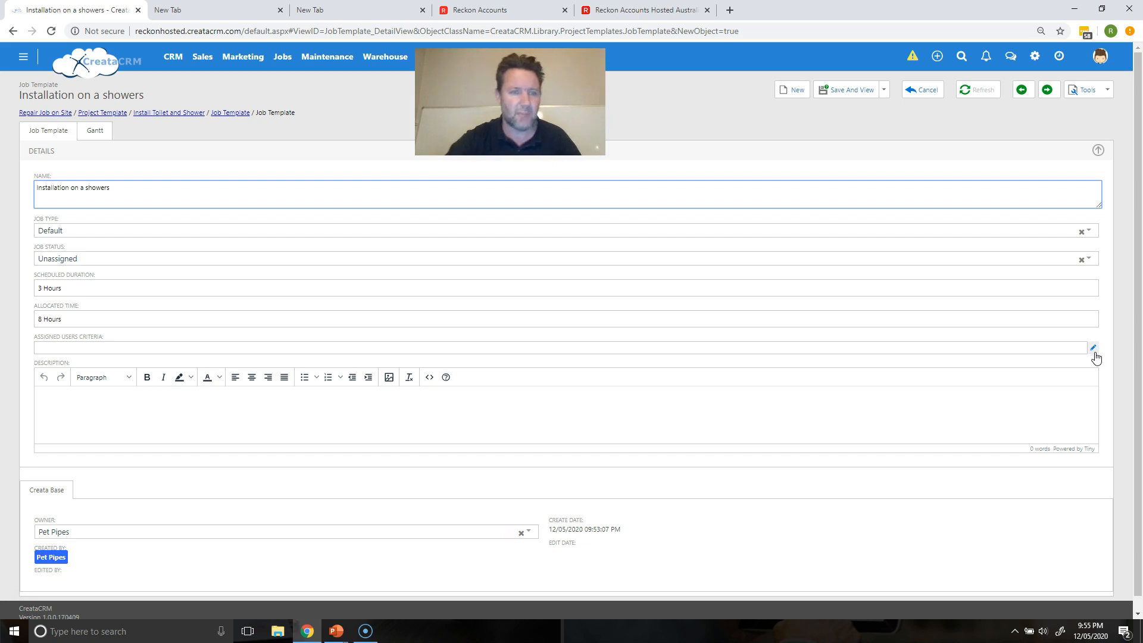
left_click(734, 411)
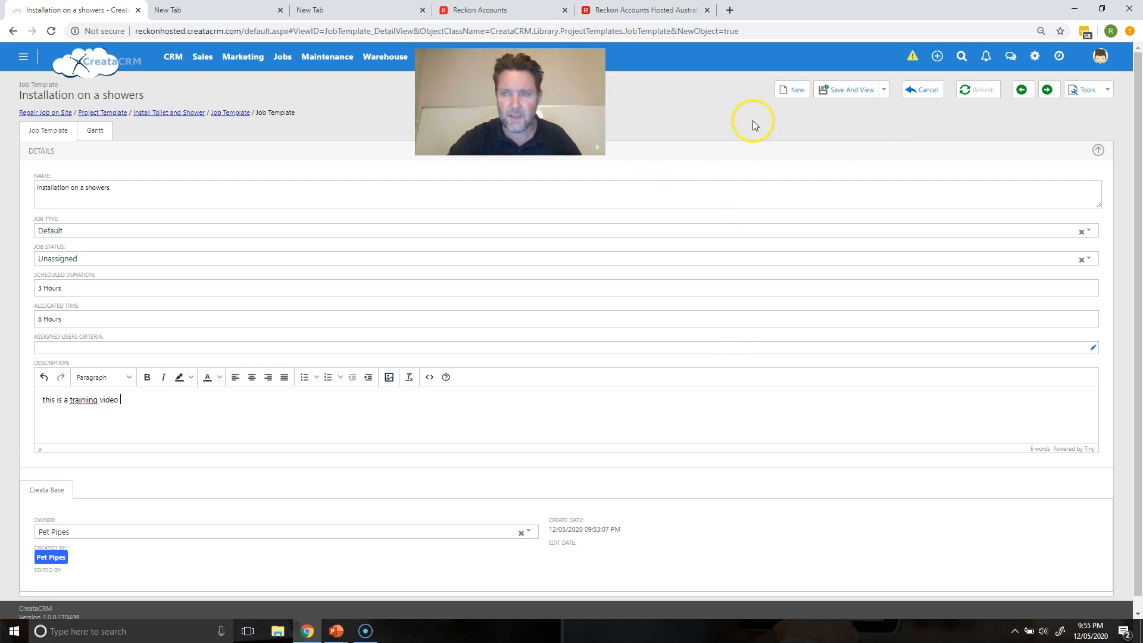
left_click(849, 100)
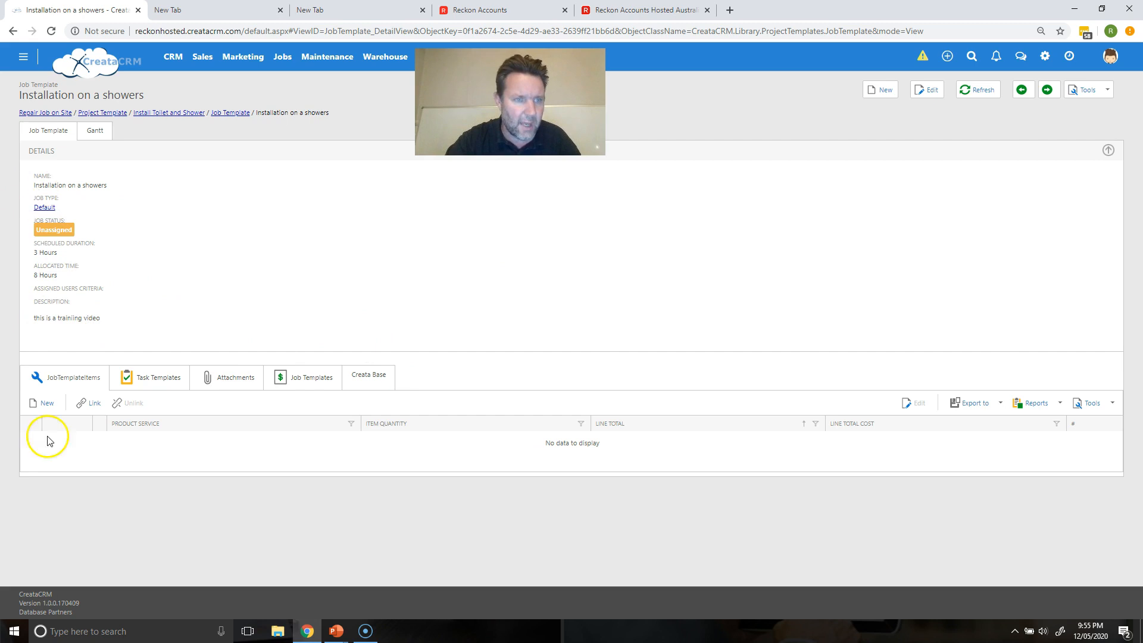
Step: Add Bathroom Remodel Checklist as linked task template 1, then return to the job template
left_click(169, 381)
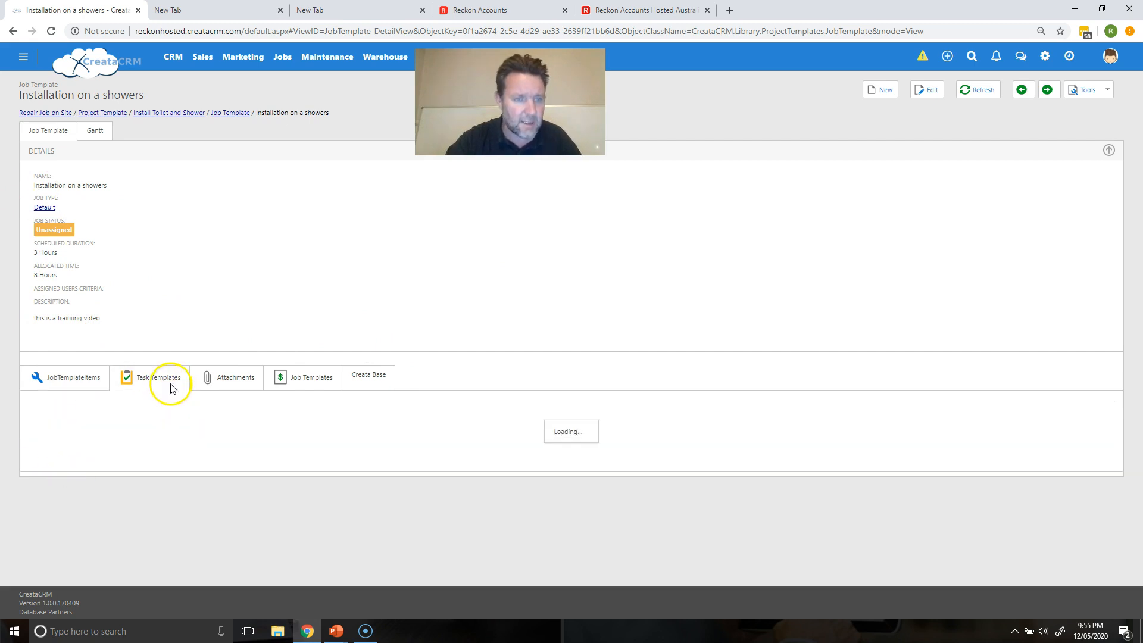
left_click(44, 403)
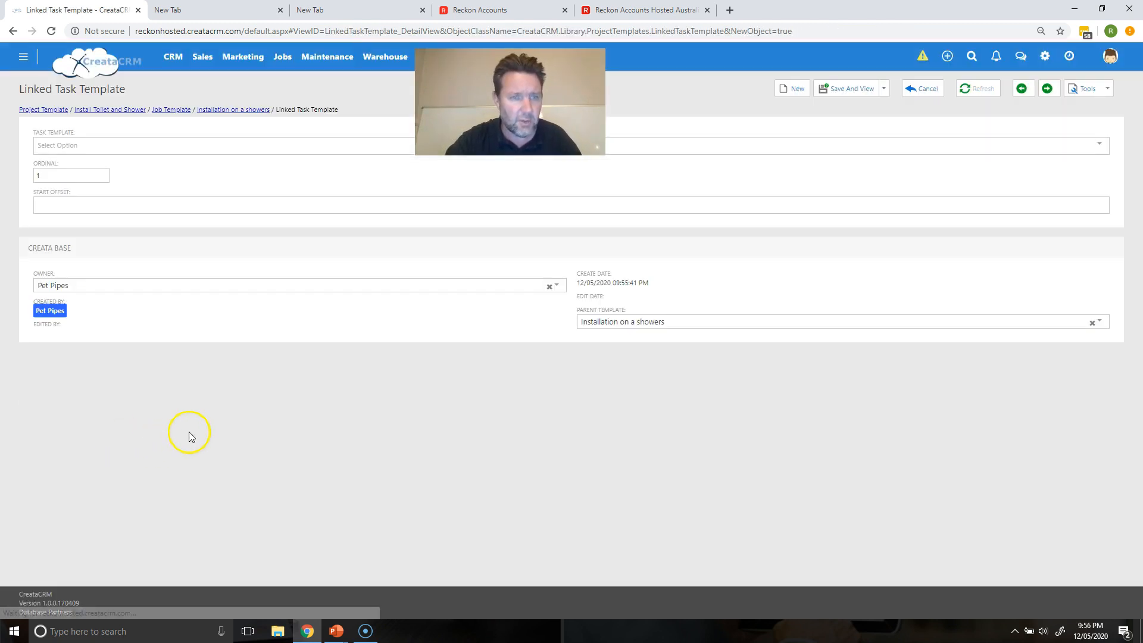
left_click(181, 145)
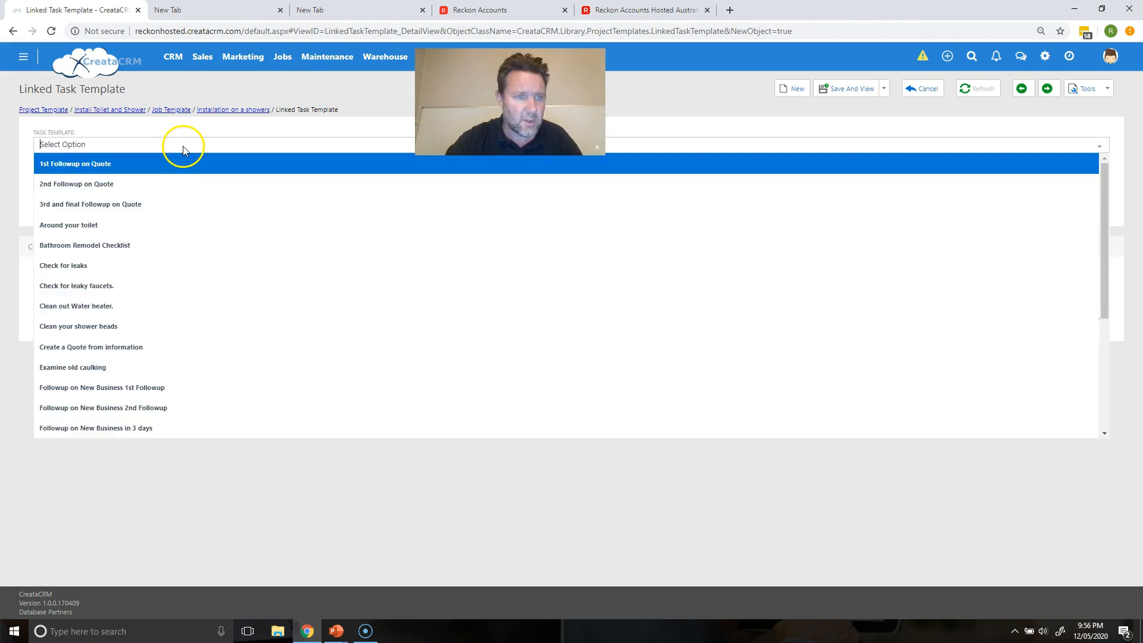
left_click(159, 245)
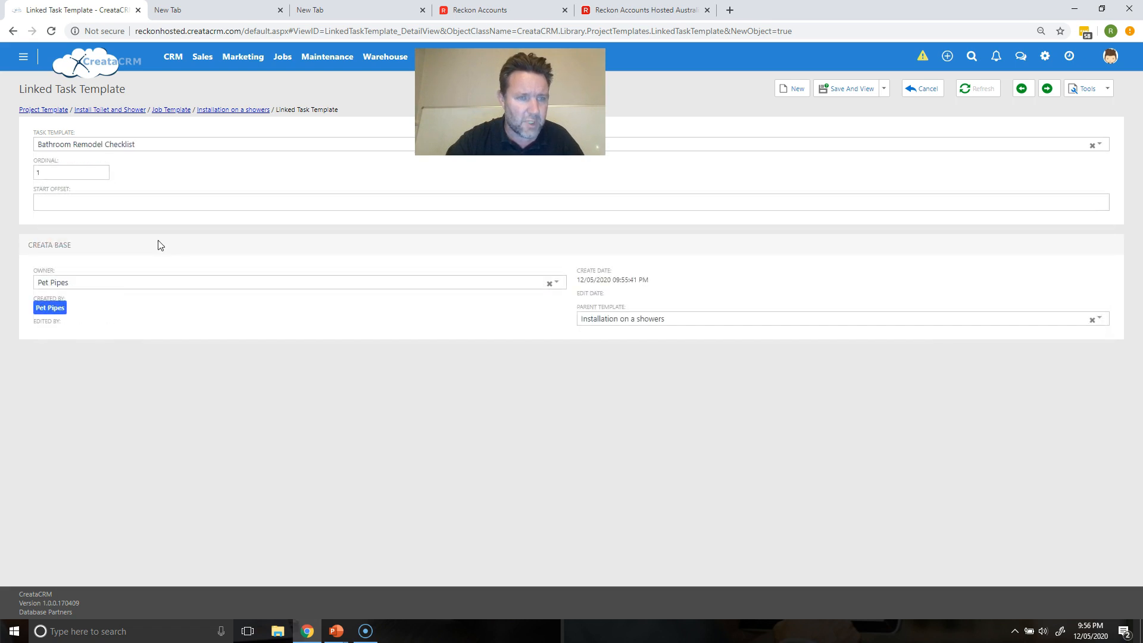
left_click(134, 208)
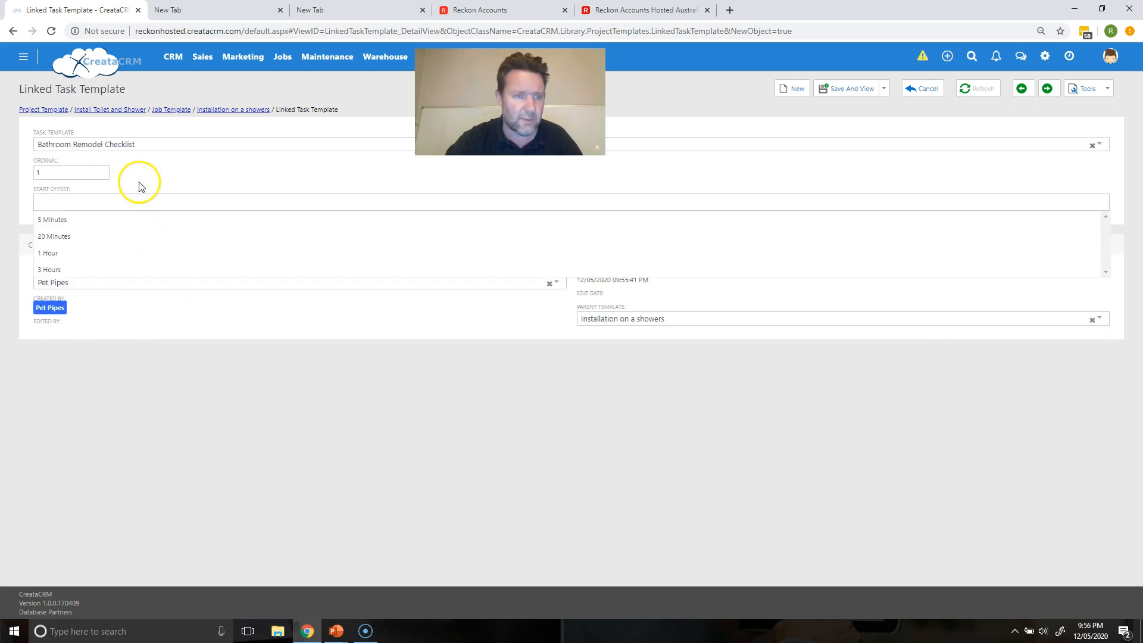
left_click(141, 185)
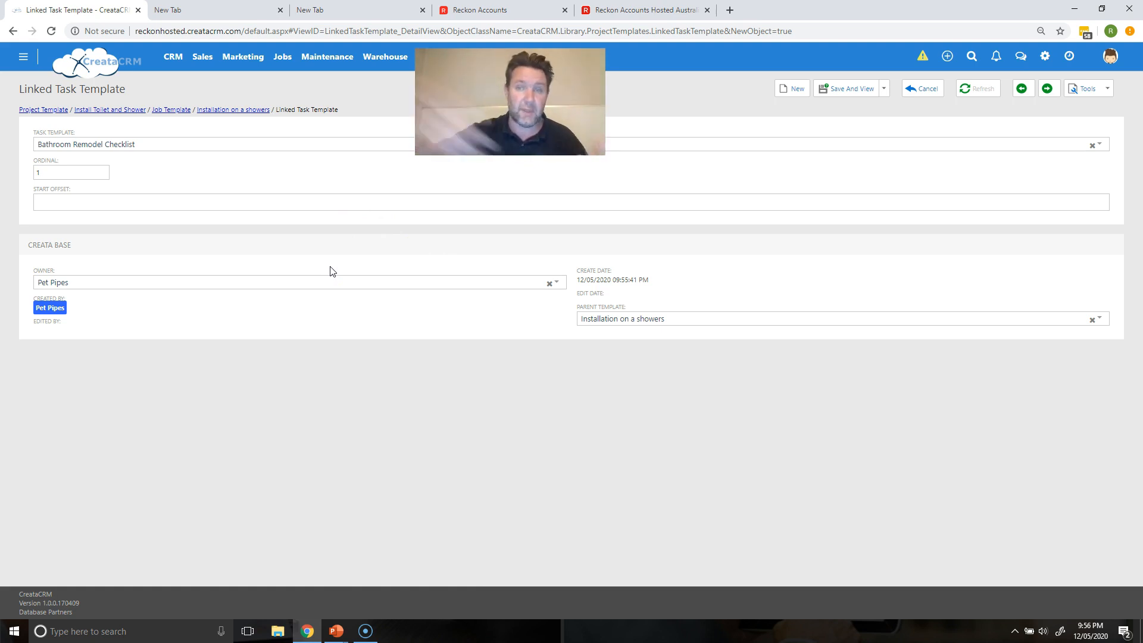
left_click(842, 90)
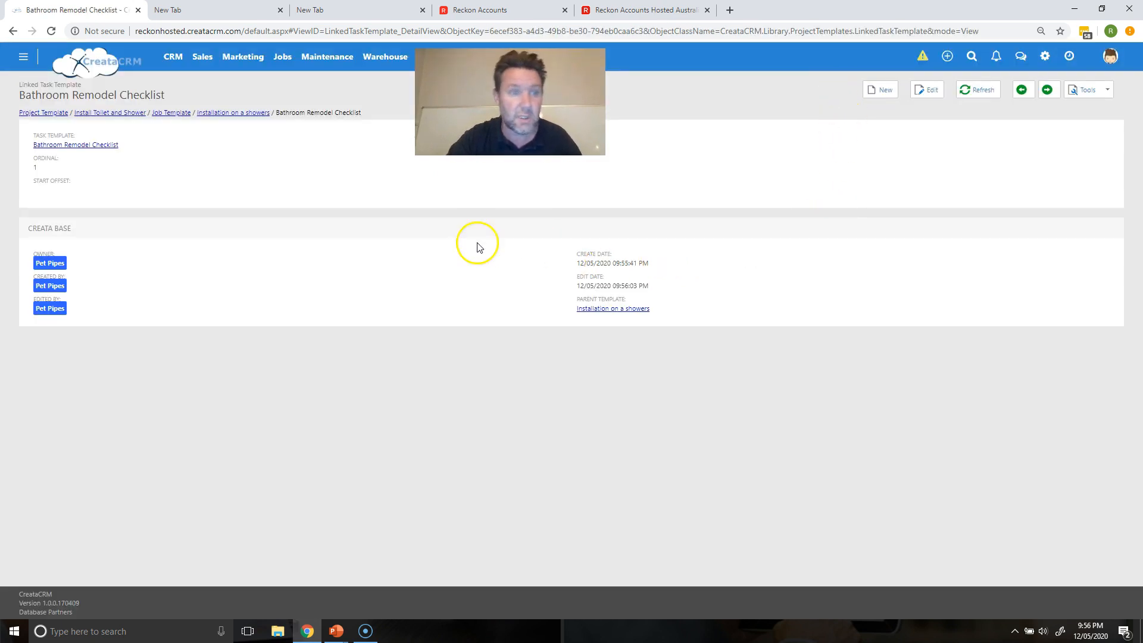
left_click(245, 114)
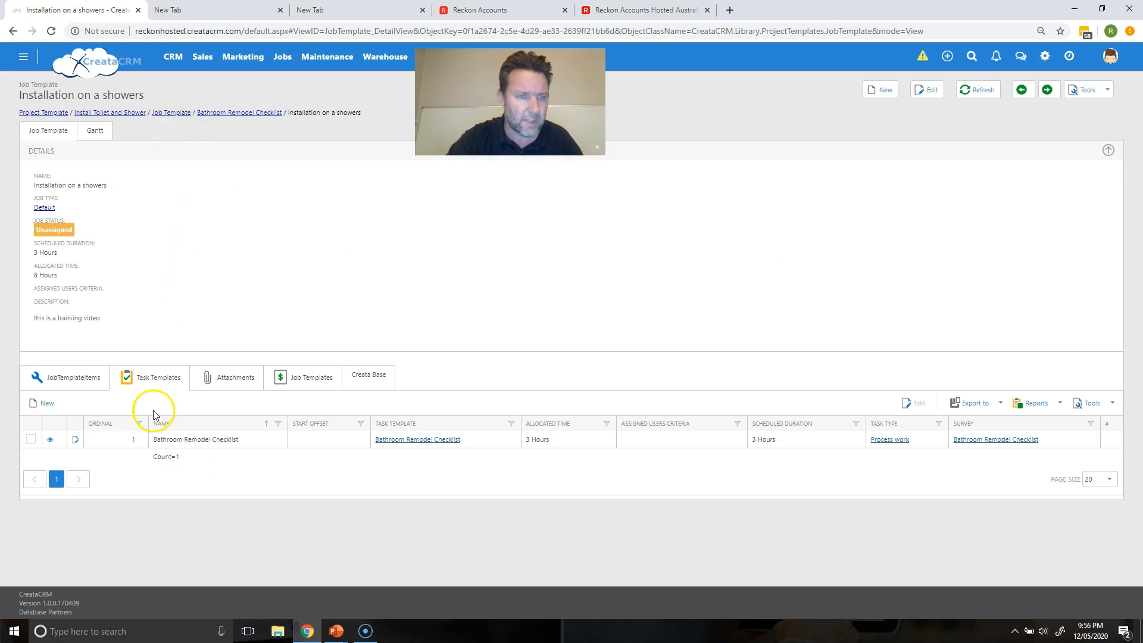
Step: Create a new 'Install of shower' task template as linked task 2, then save and close
left_click(56, 401)
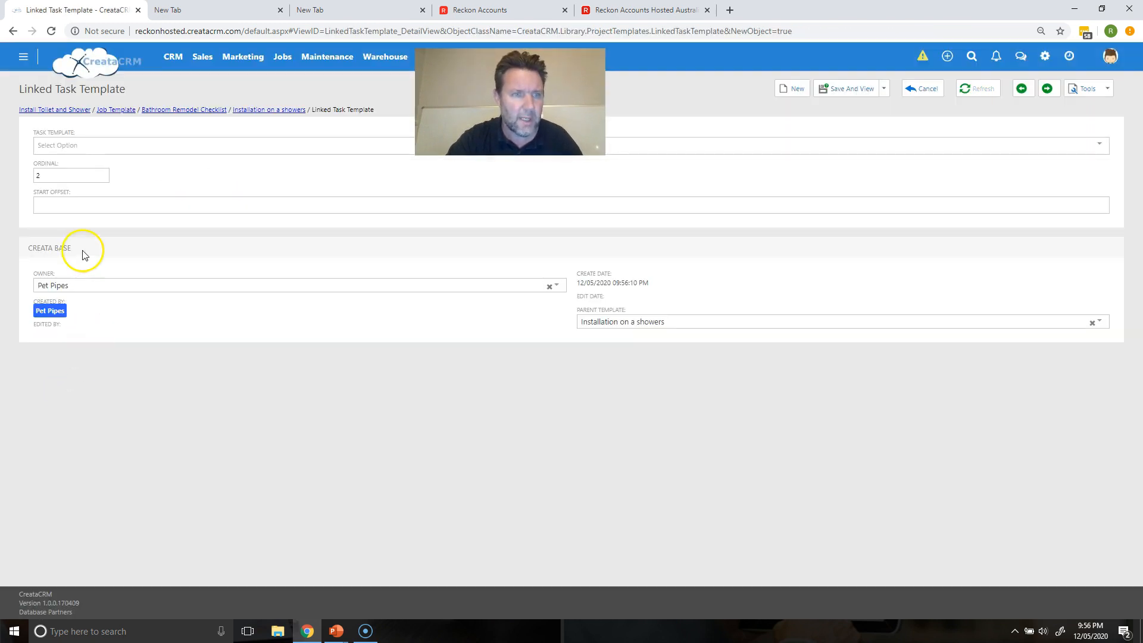
left_click(95, 144)
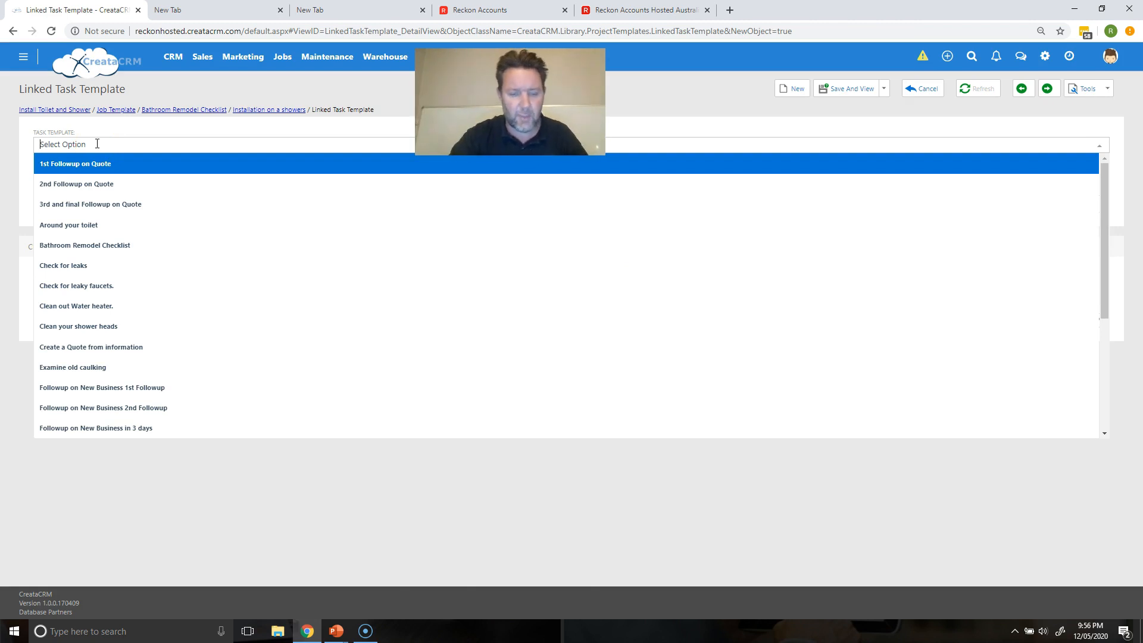
type("Install od shower")
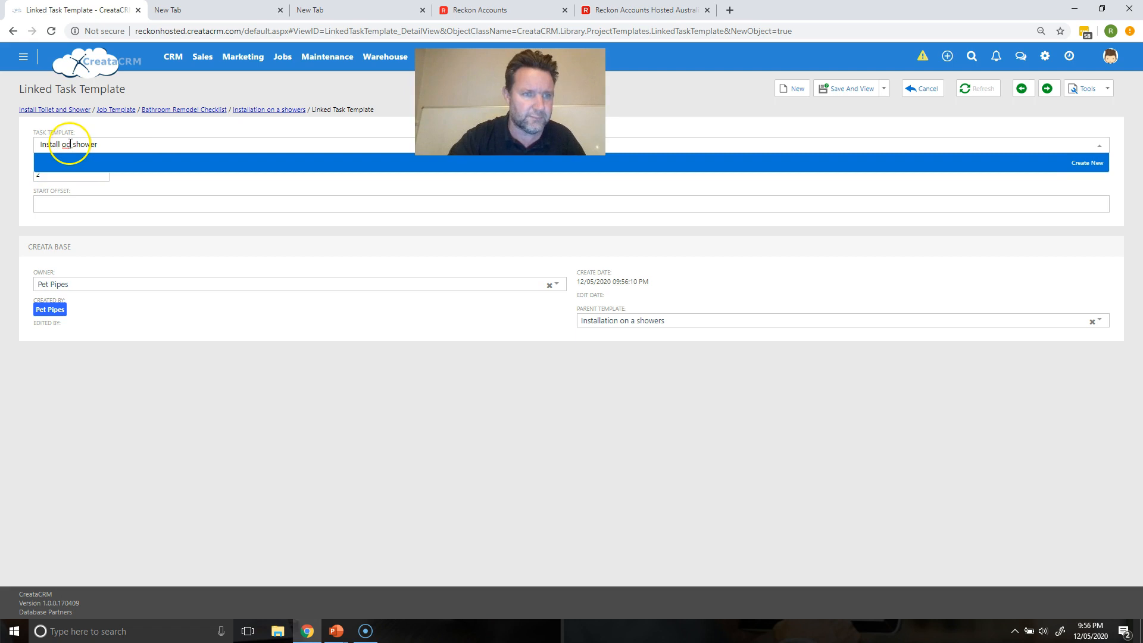
key("BackSpace")
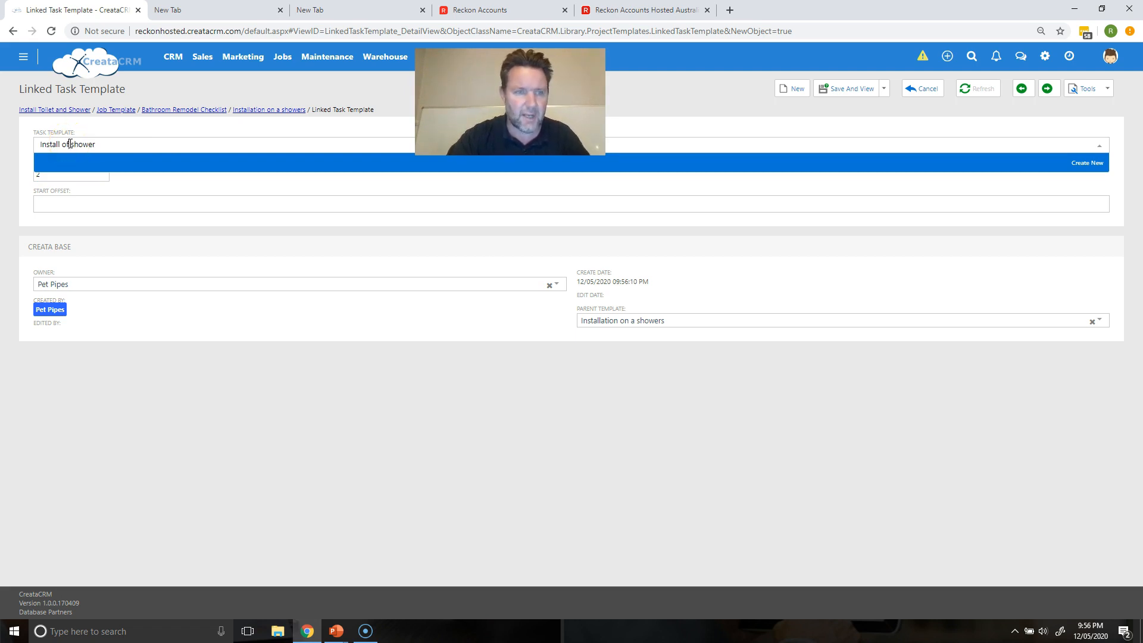
left_click(1100, 165)
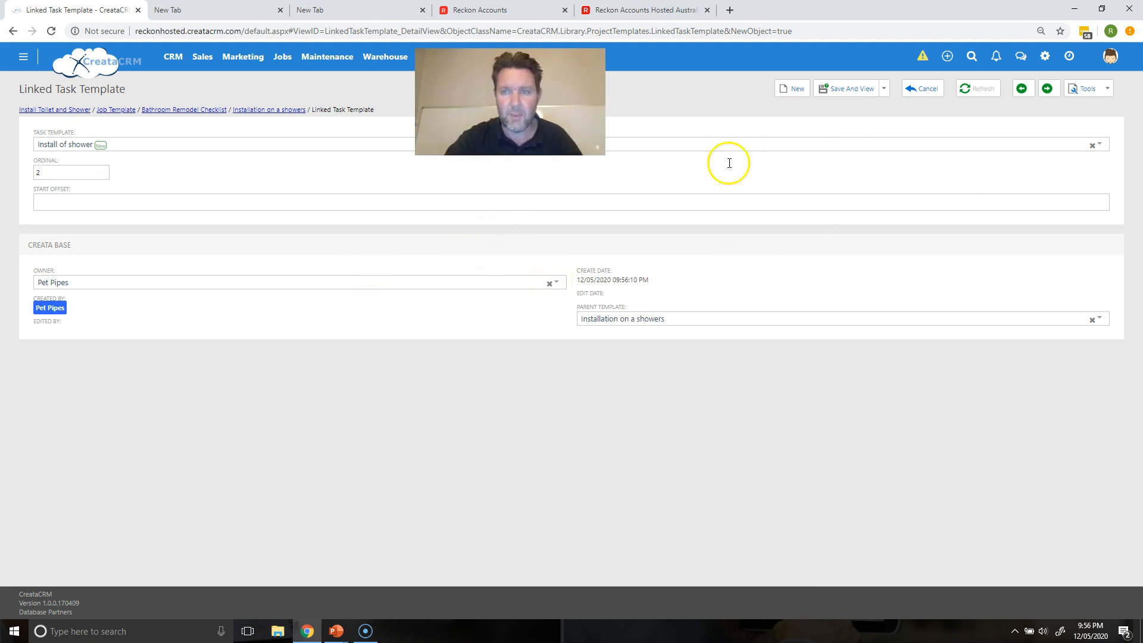
left_click(883, 89)
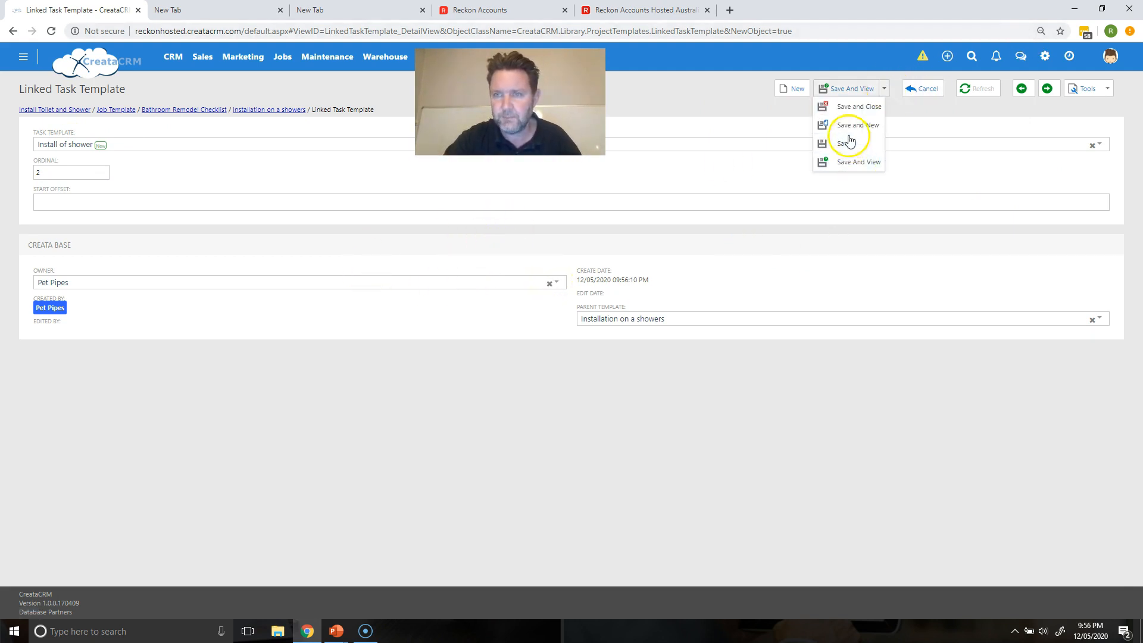
left_click(853, 111)
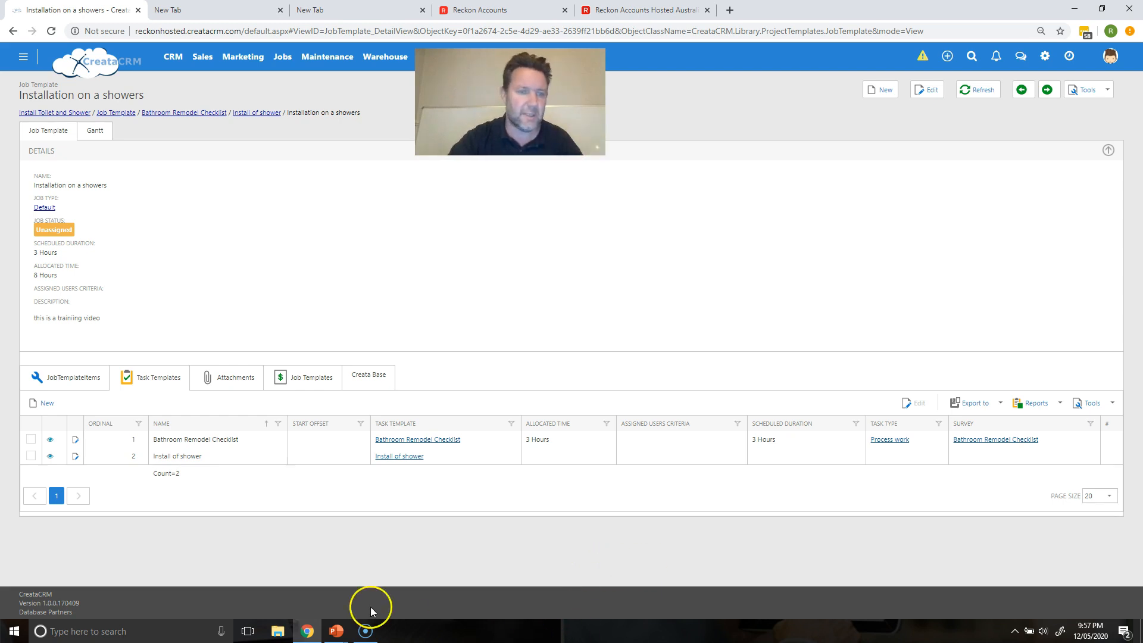
Step: Link 'Clean out Water heater.' as a third task template and save it
left_click(35, 403)
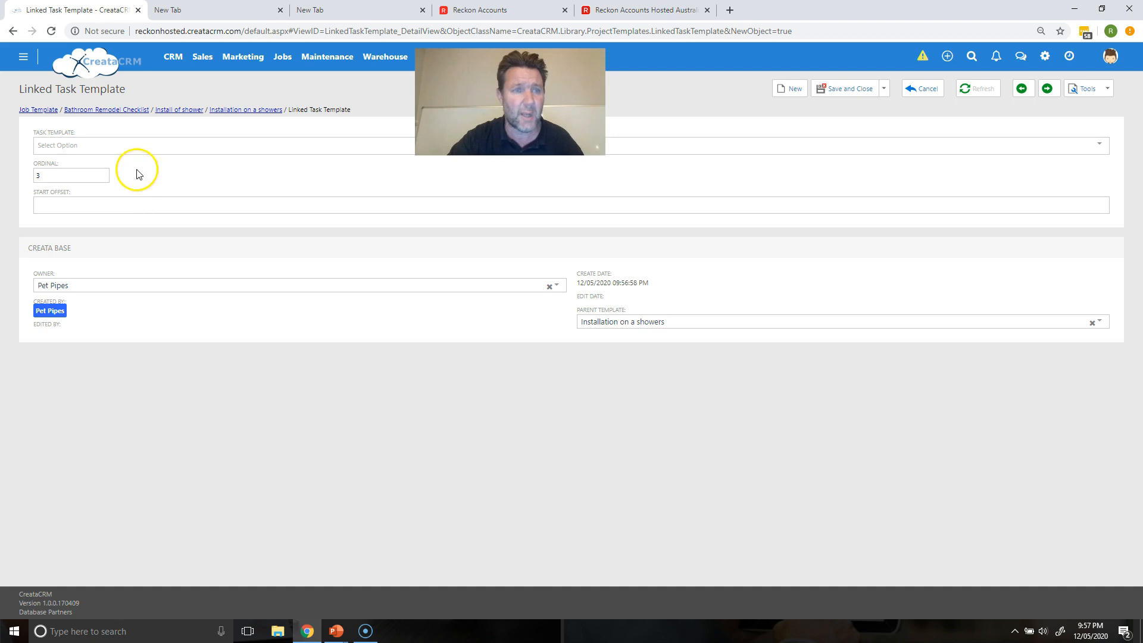
left_click(143, 152)
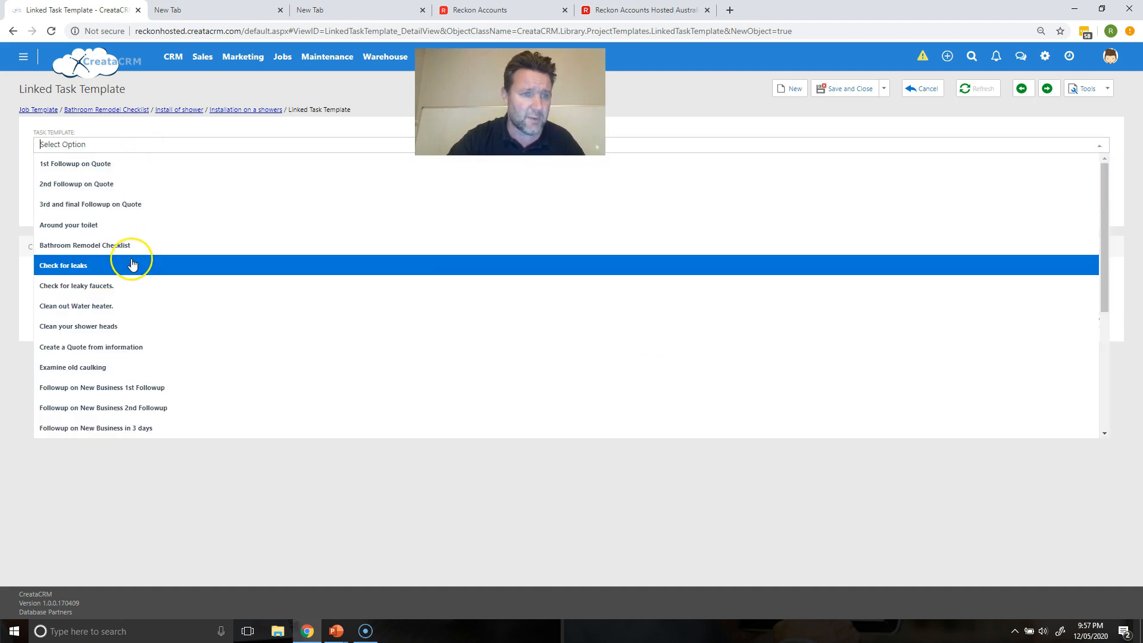
left_click(124, 306)
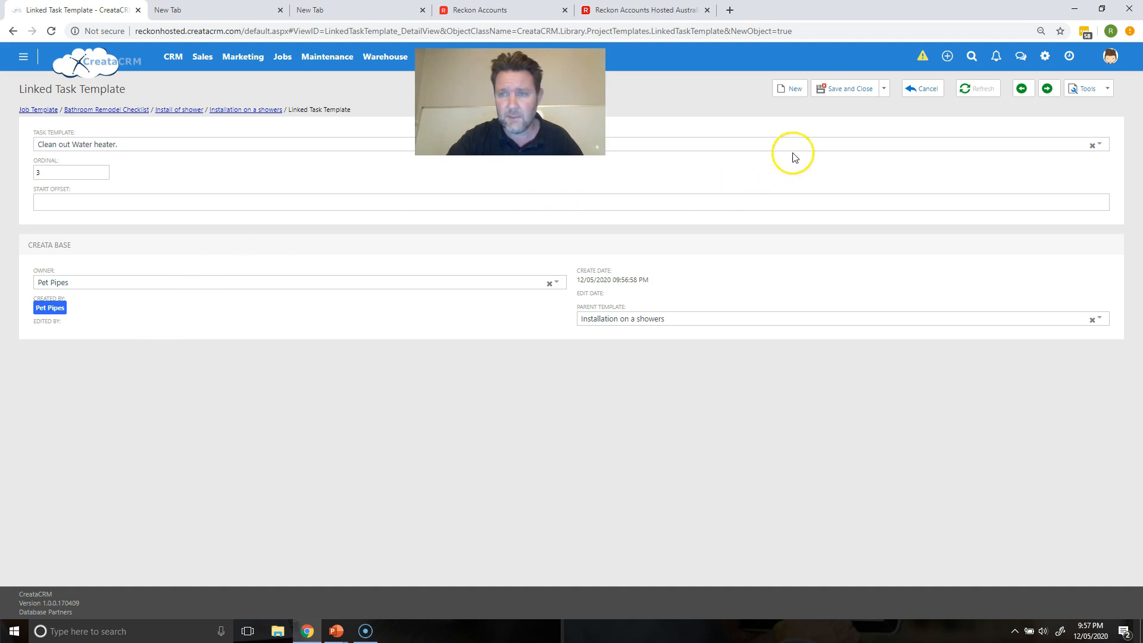
left_click(848, 89)
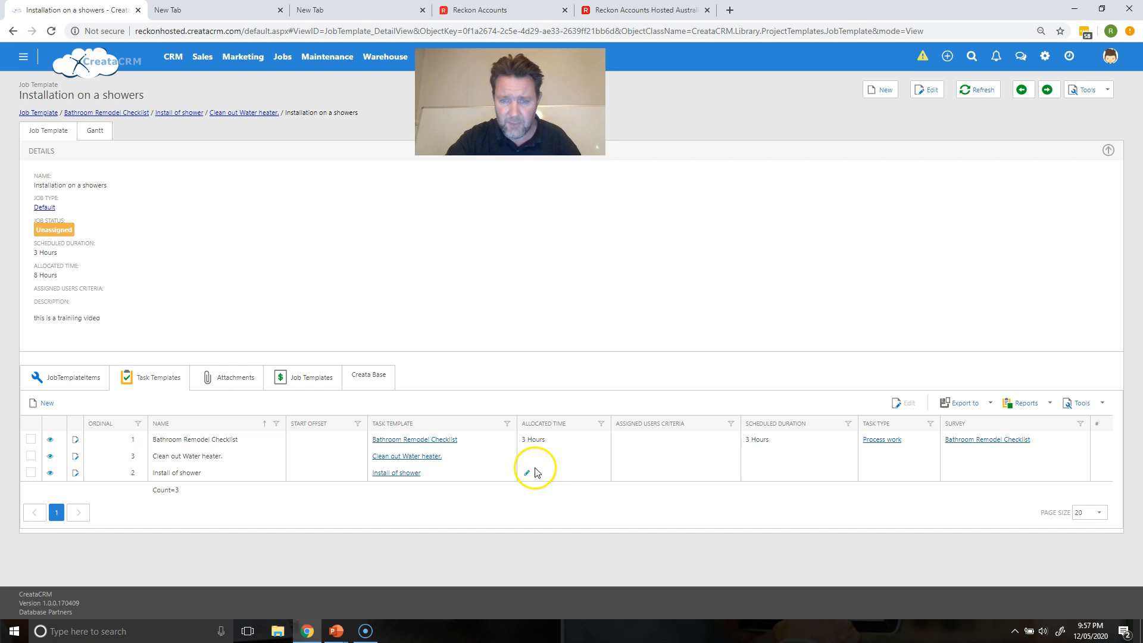
Step: Set Install of shower to task type Process work with a 3 Hours scheduled duration
left_click(867, 473)
left_click(867, 474)
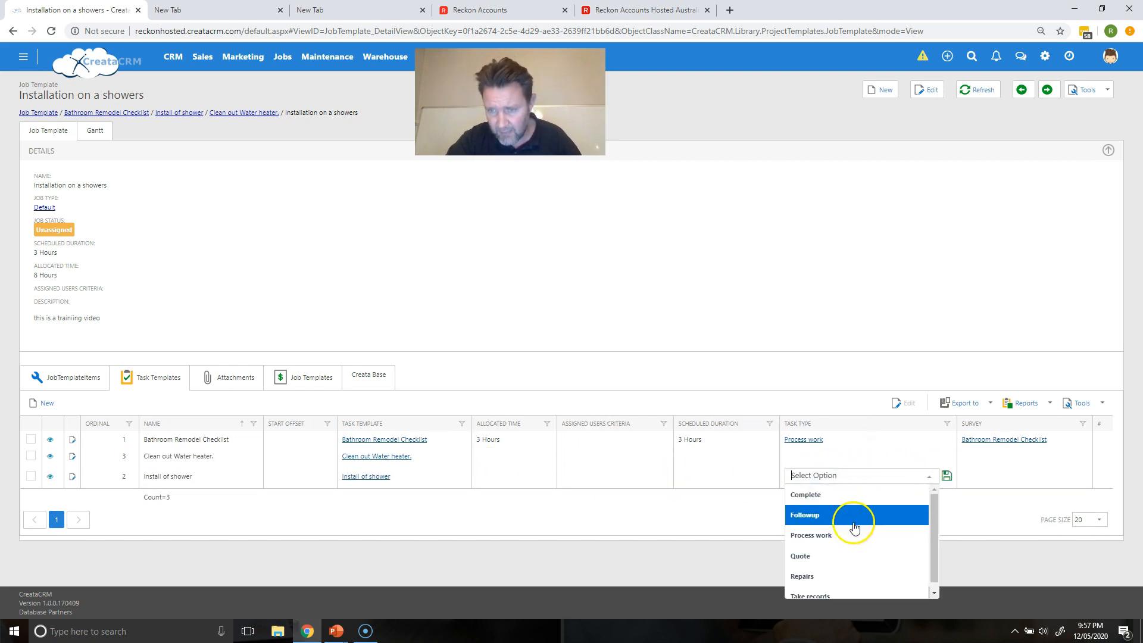
left_click(855, 534)
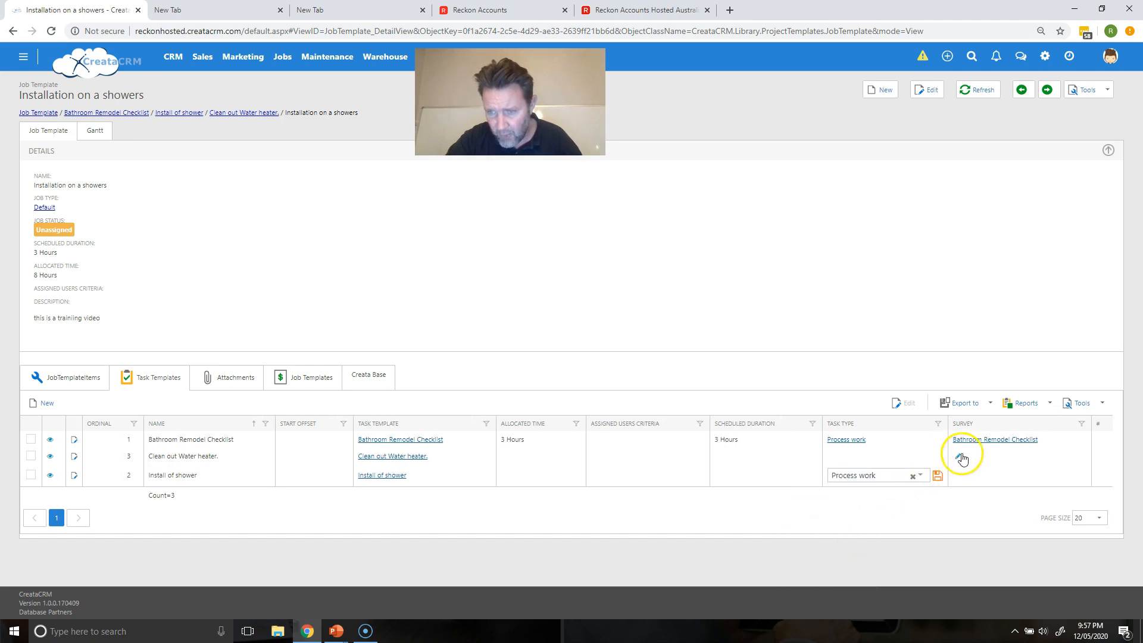
left_click(938, 476)
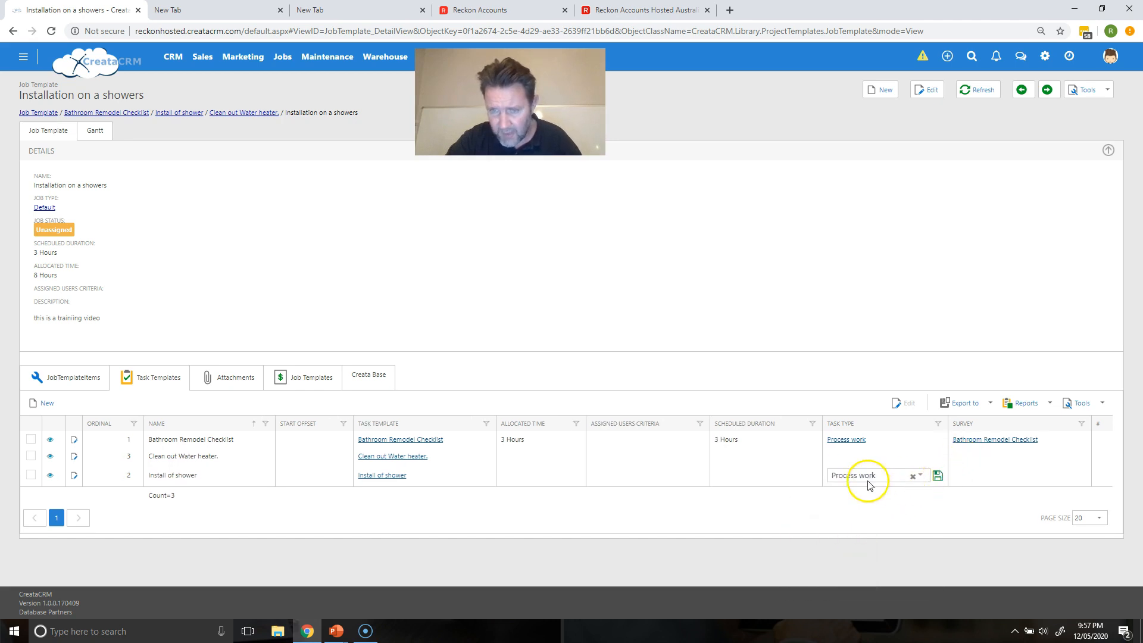
left_click(720, 474)
left_click(721, 474)
left_click(717, 543)
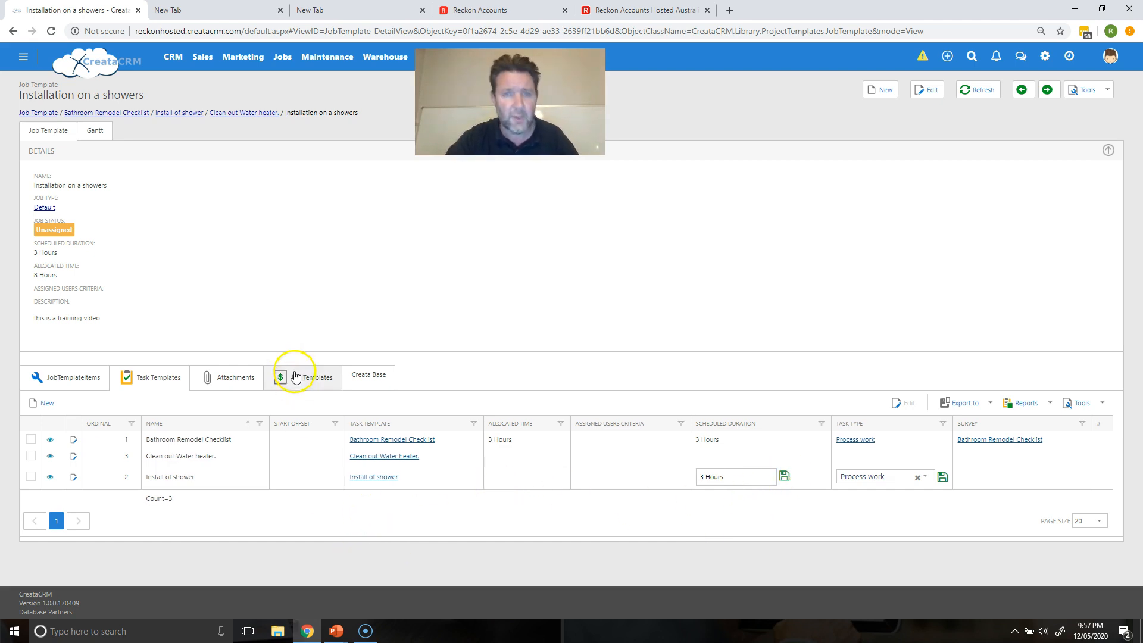
Step: Confirm the template has no attachments, cancelling a new one, then show its JobTemplateItems
left_click(236, 377)
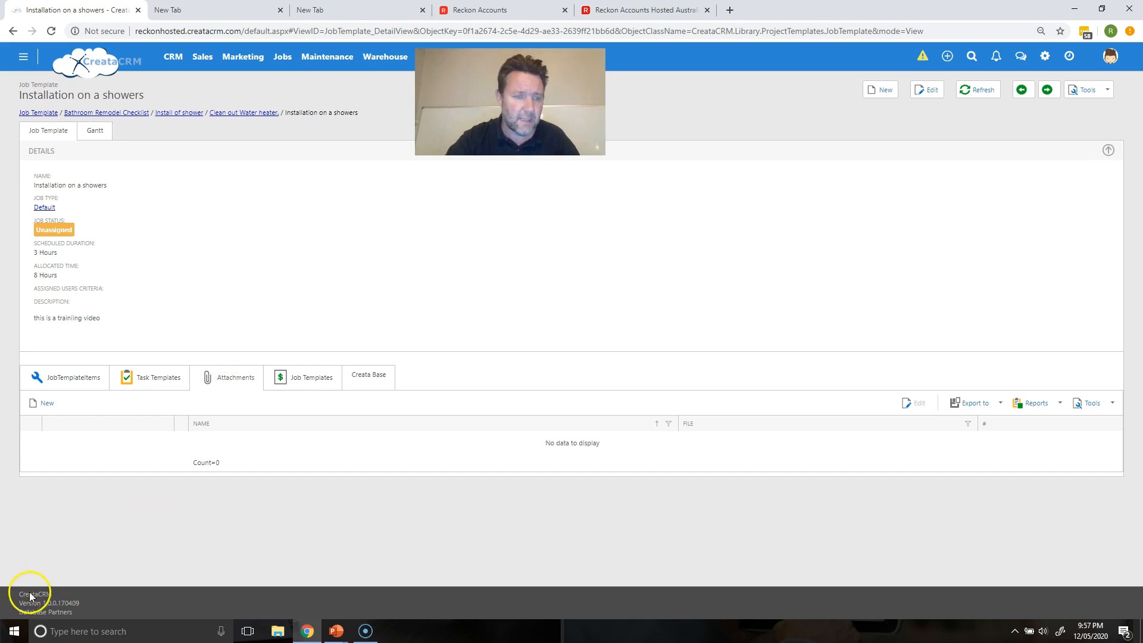
left_click(48, 404)
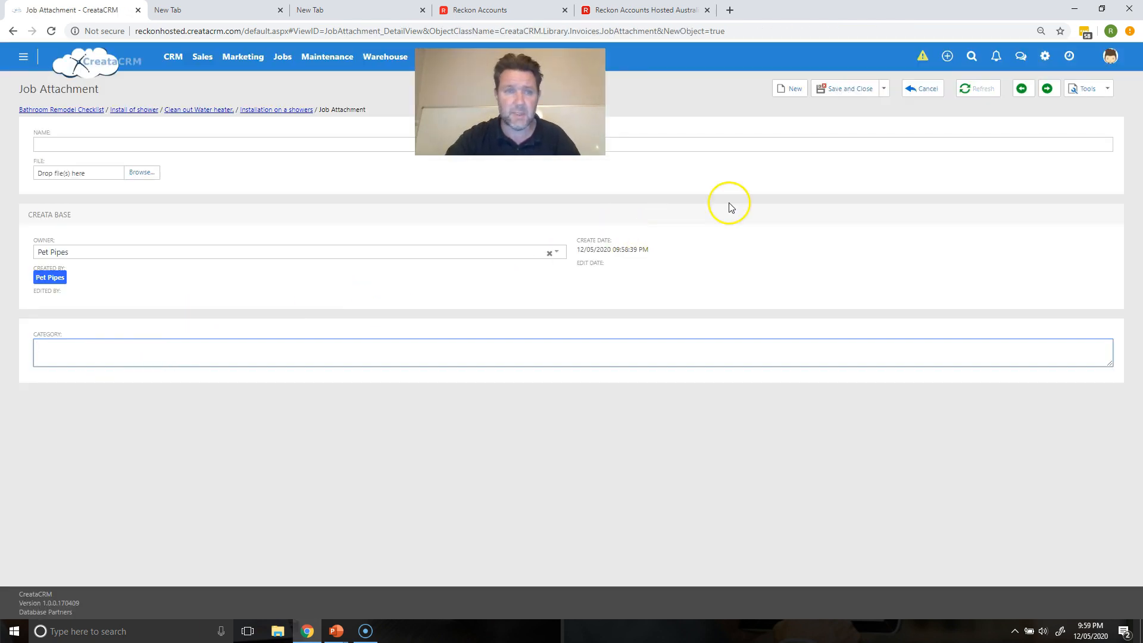
left_click(934, 92)
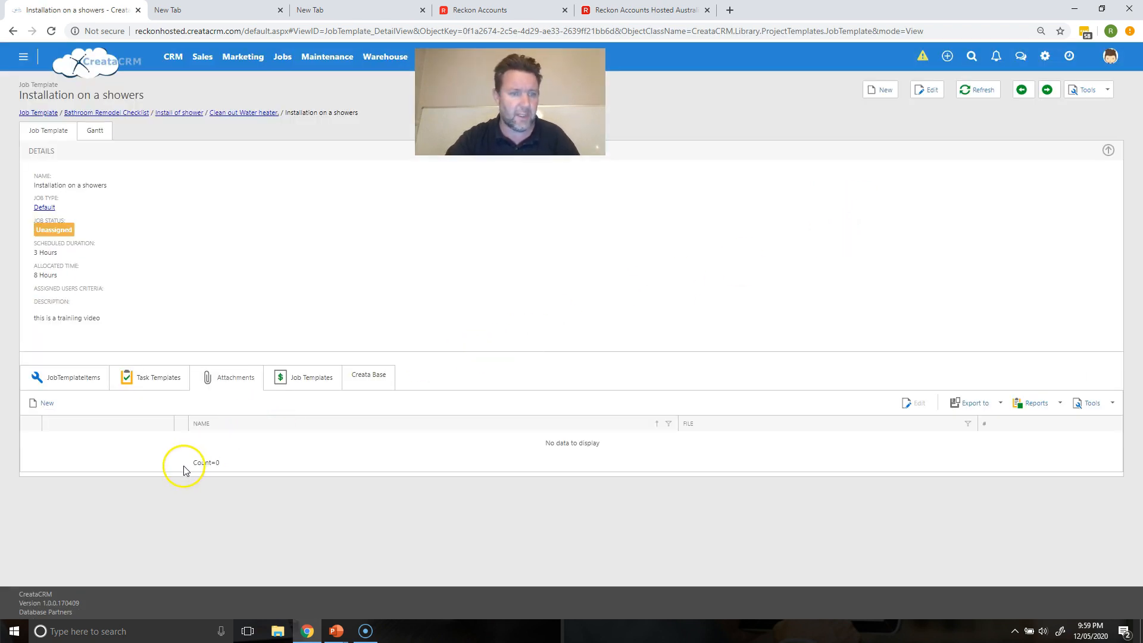
left_click(70, 380)
Step: Add a 2.5kg/3.5kg CO2/4.5kg ABE extinguisher item, quantity 2, group Materials, and save
left_click(45, 403)
left_click(159, 169)
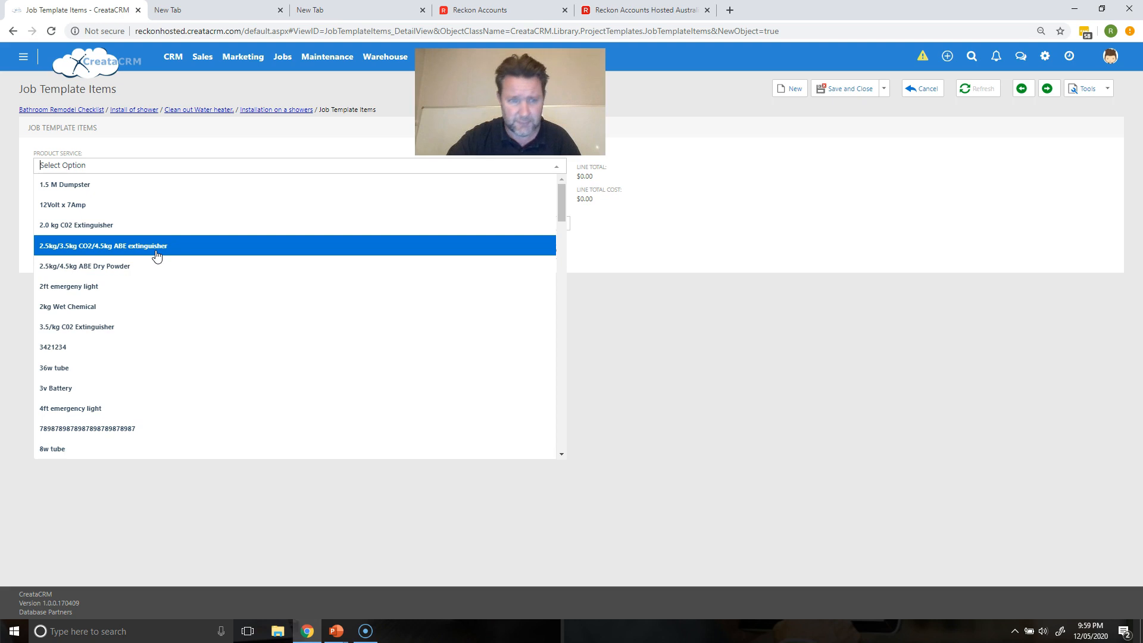
left_click(157, 255)
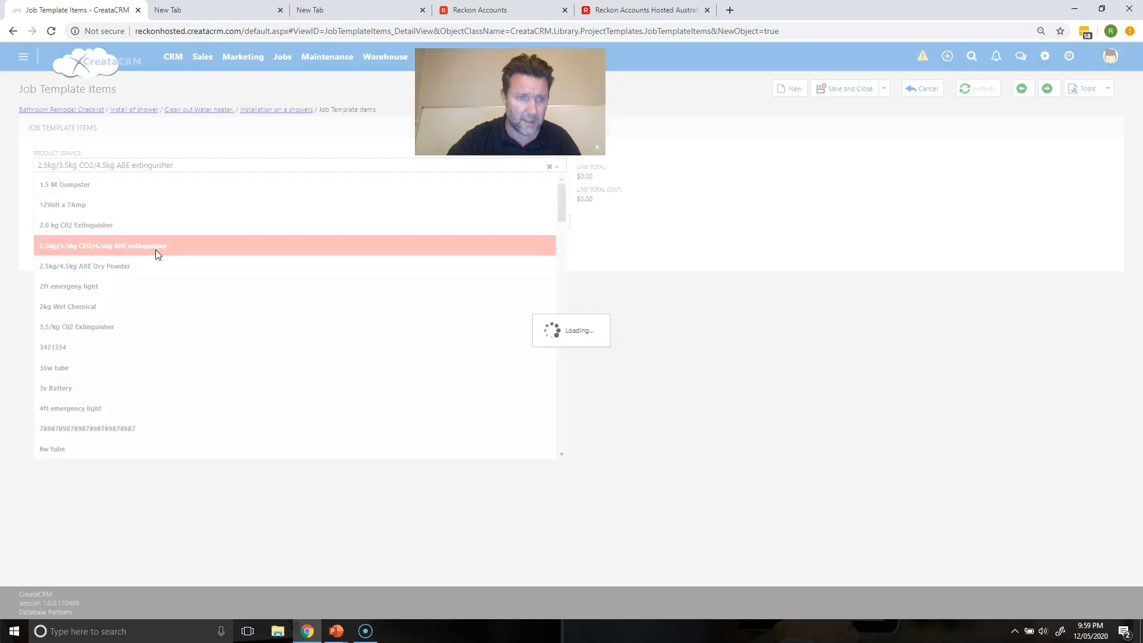
left_click(96, 194)
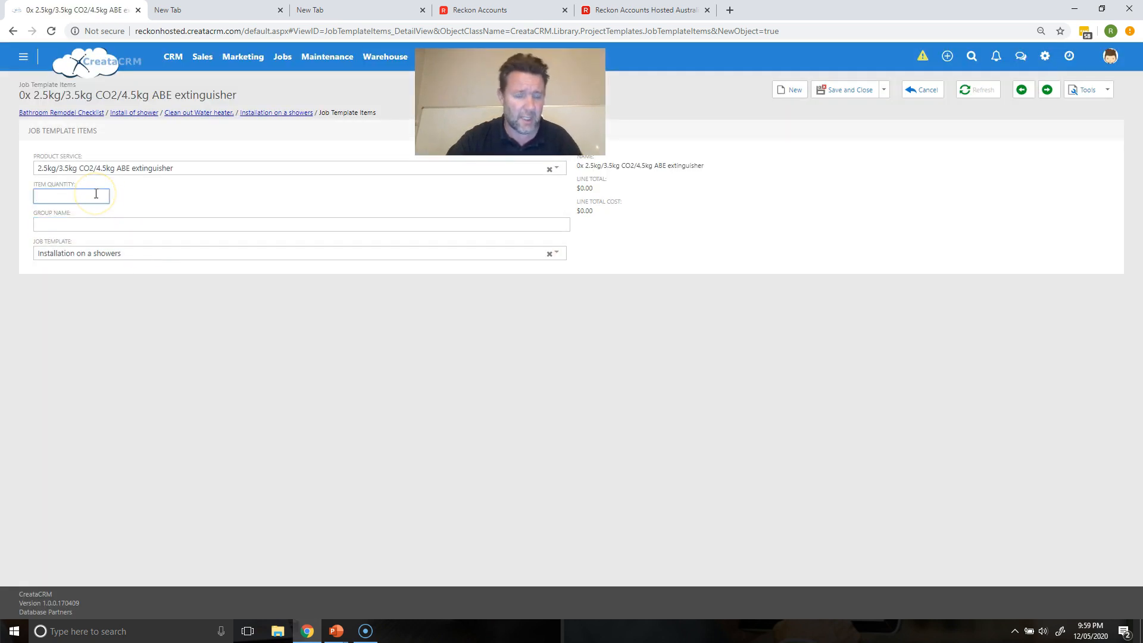
left_click(84, 226)
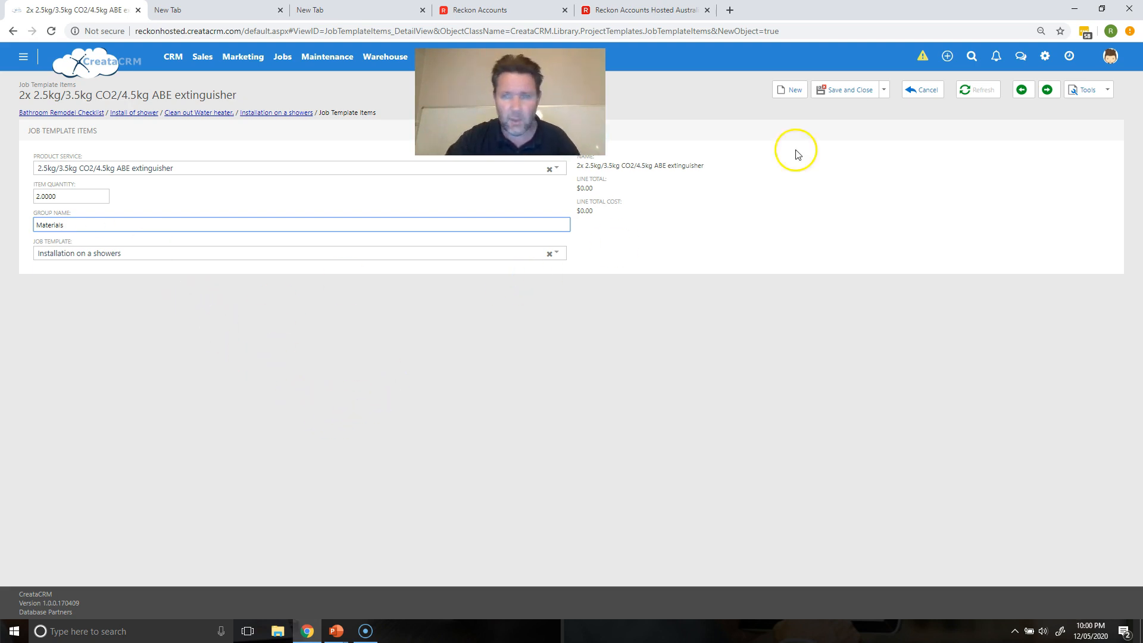
left_click(859, 92)
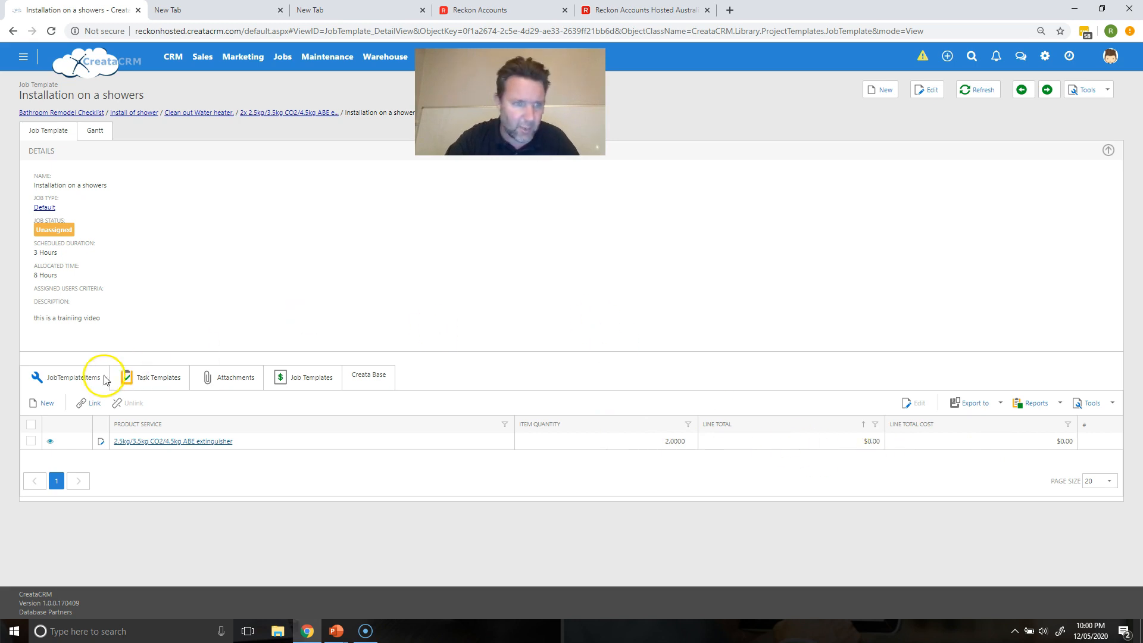
Step: Add a WW2P600x600 item, found by searching 'ww2', with quantity 3, and save
left_click(42, 406)
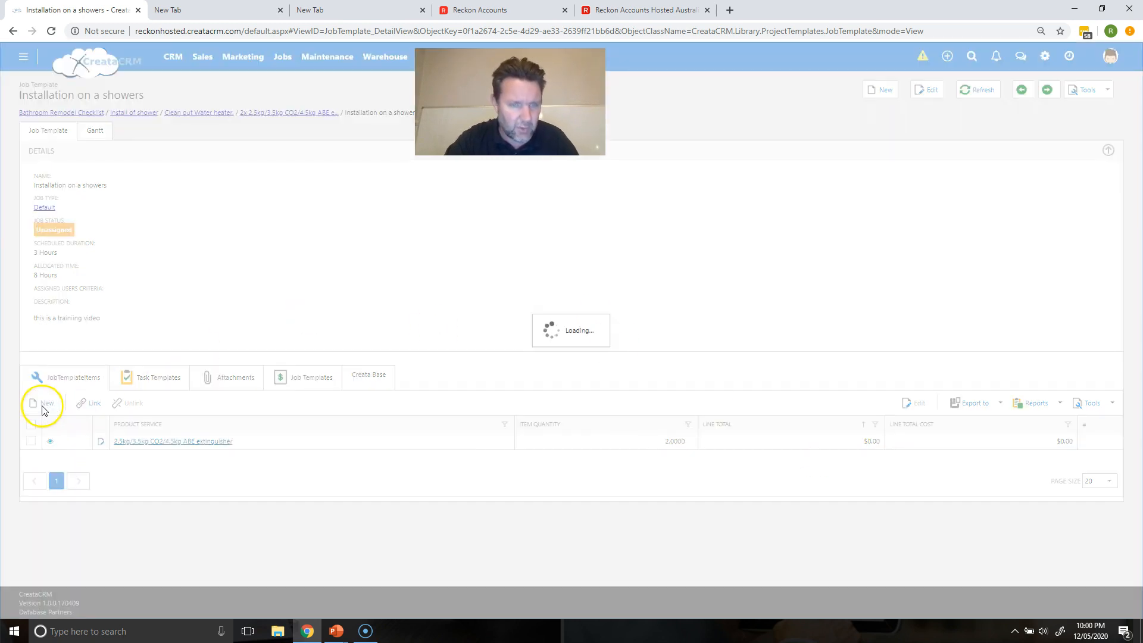
left_click(169, 159)
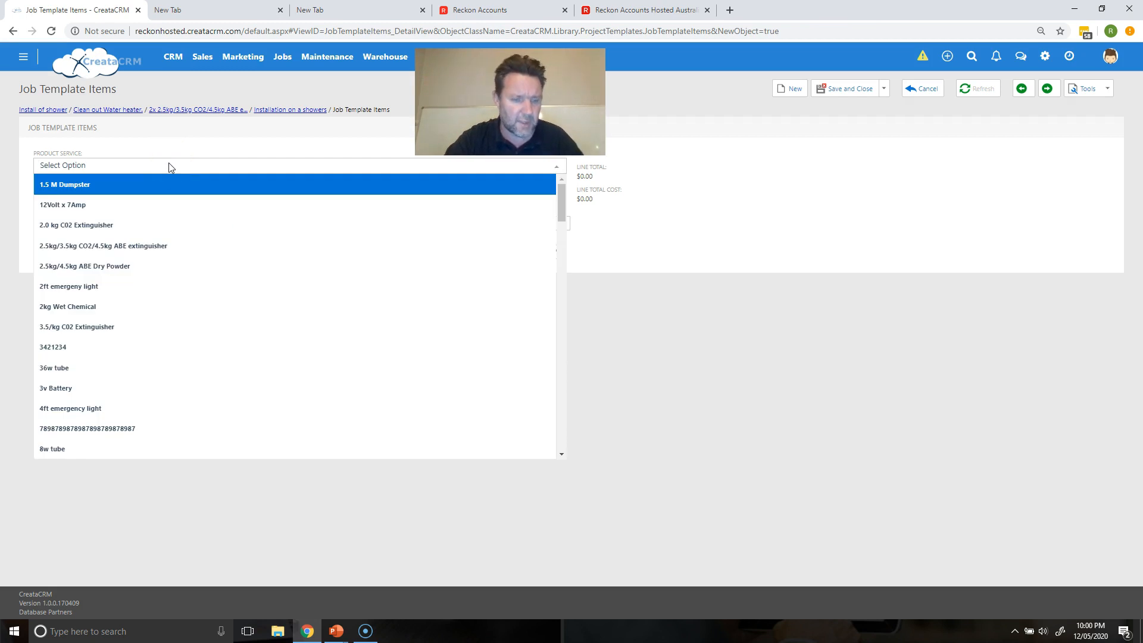
type("ww2")
left_click(136, 255)
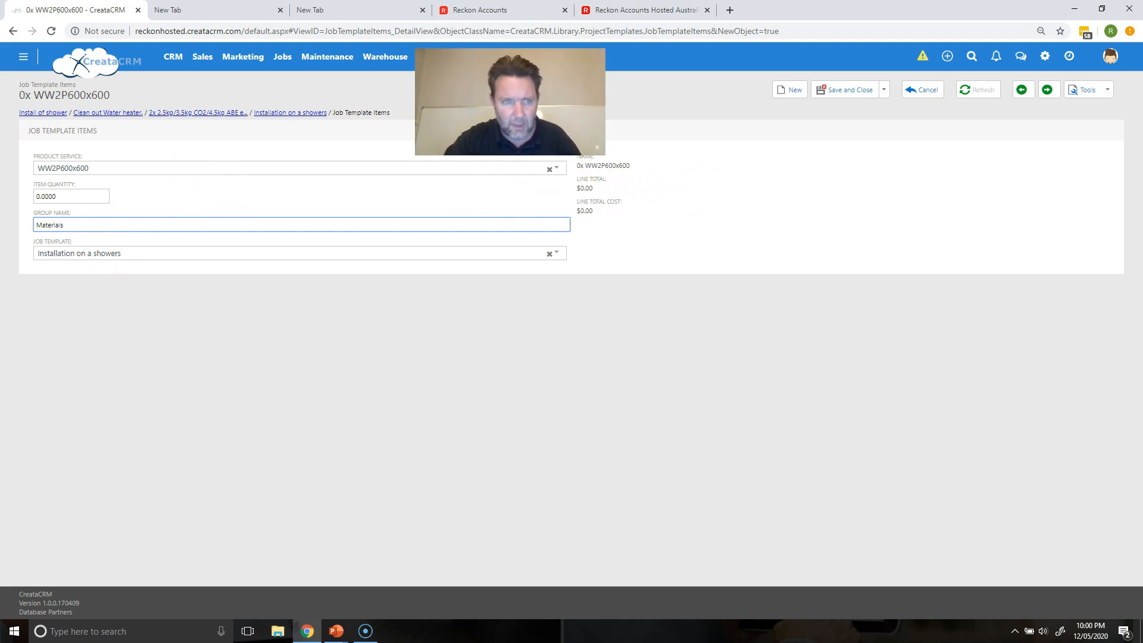
left_click(60, 196)
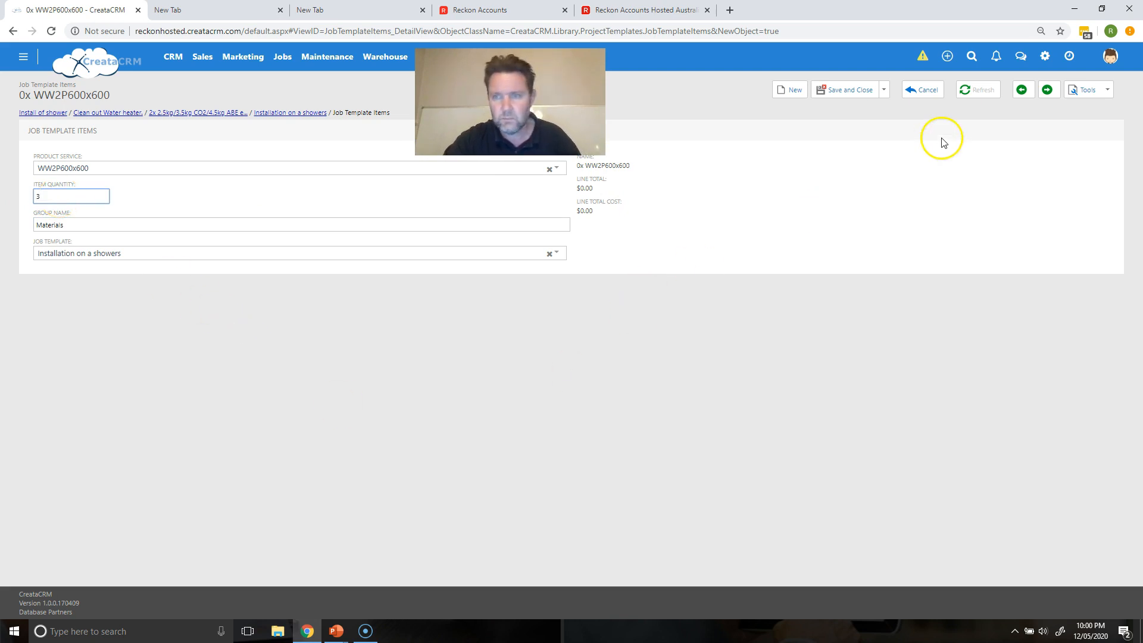
left_click(856, 90)
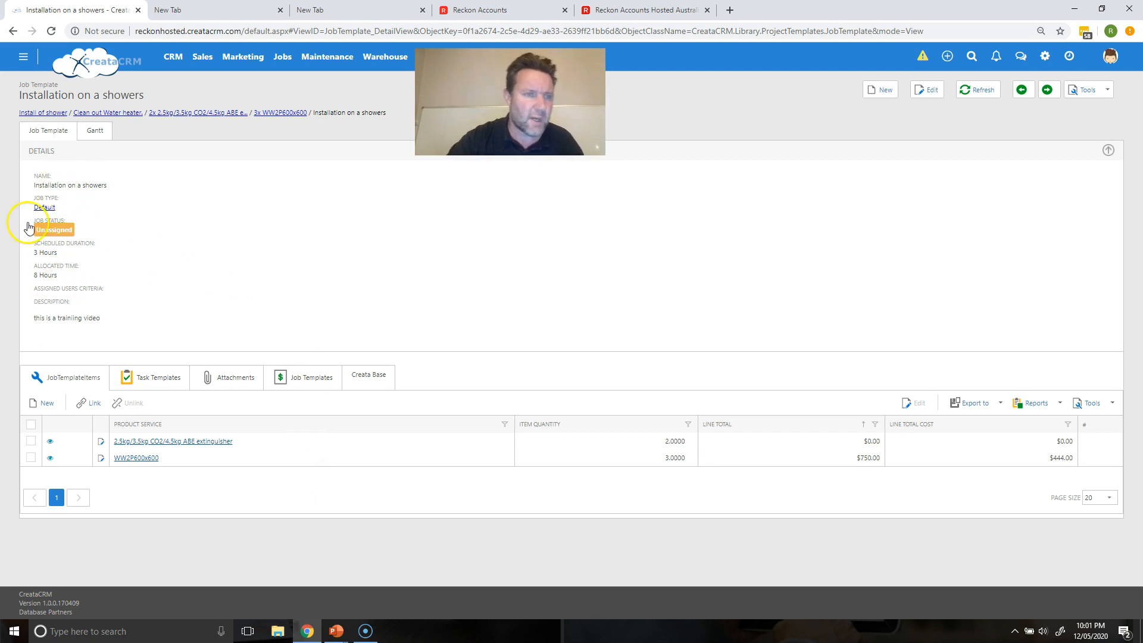
Step: Review the three task templates and empty Job Templates list, then open the CRM menu
left_click(139, 380)
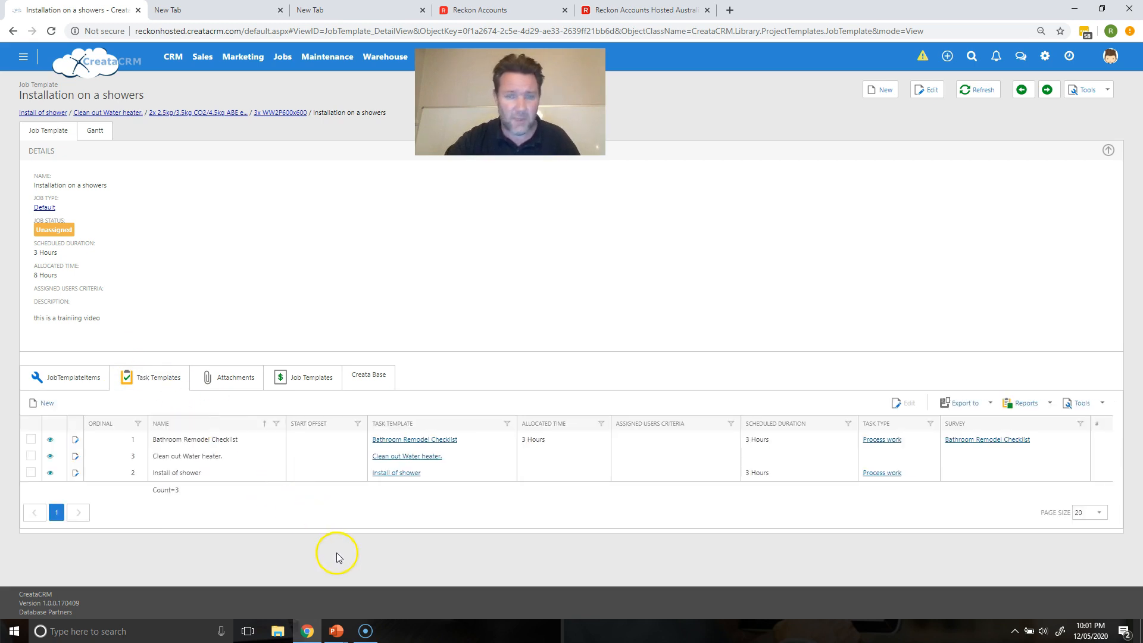
left_click(304, 387)
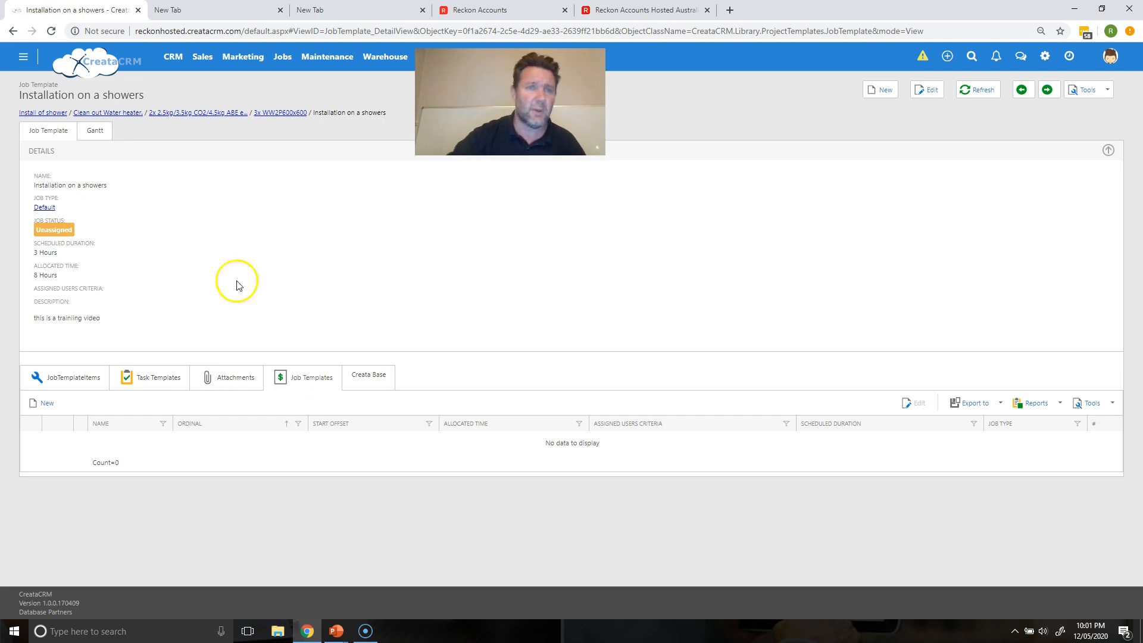
left_click(172, 59)
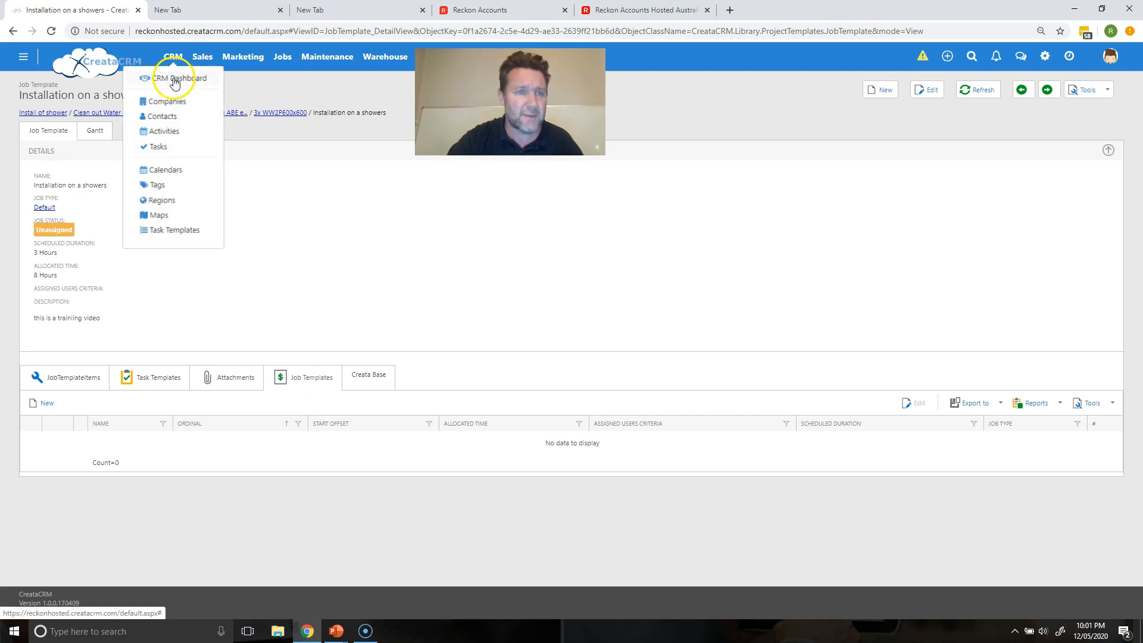
Step: Open the A Team company from the companies list and expand its Templates dropdown
left_click(174, 78)
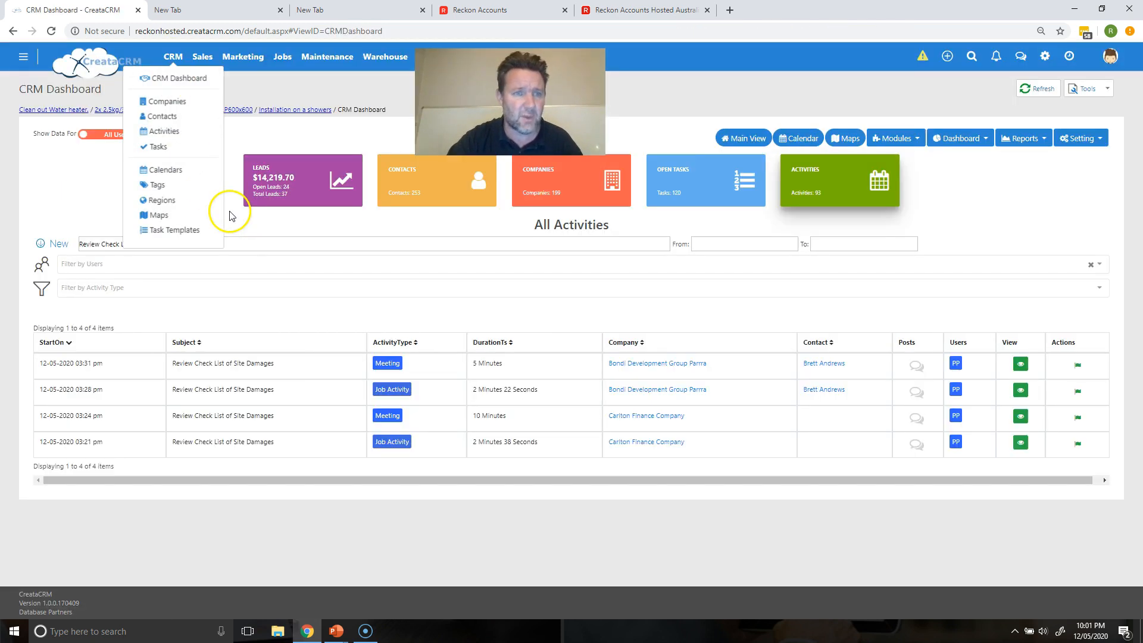
left_click(419, 579)
left_click(547, 193)
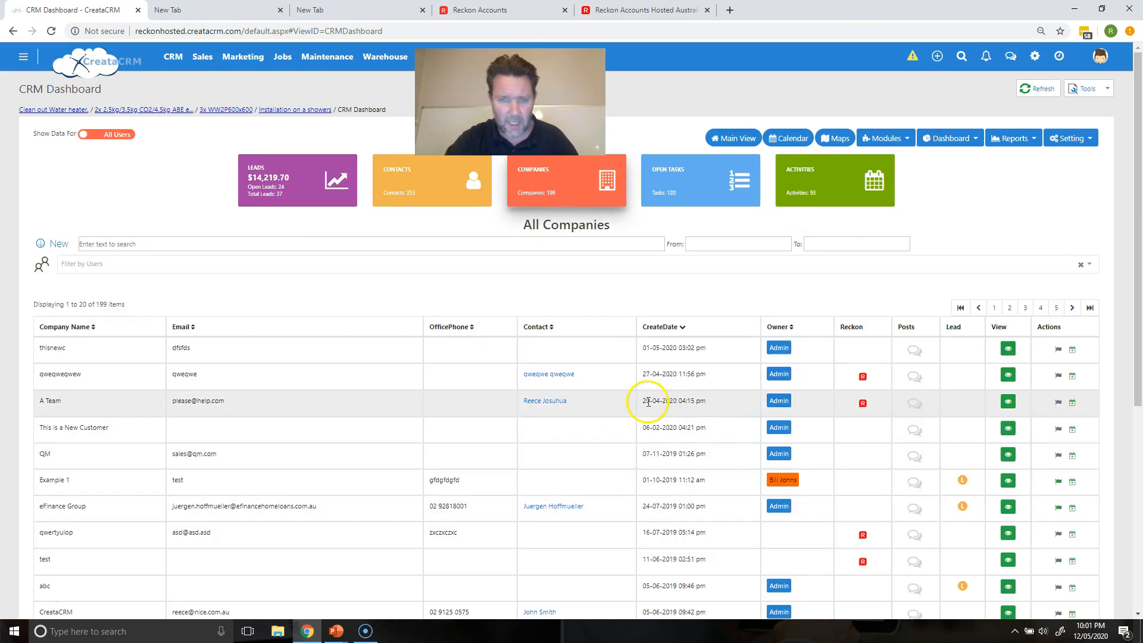
mouse_move(863, 407)
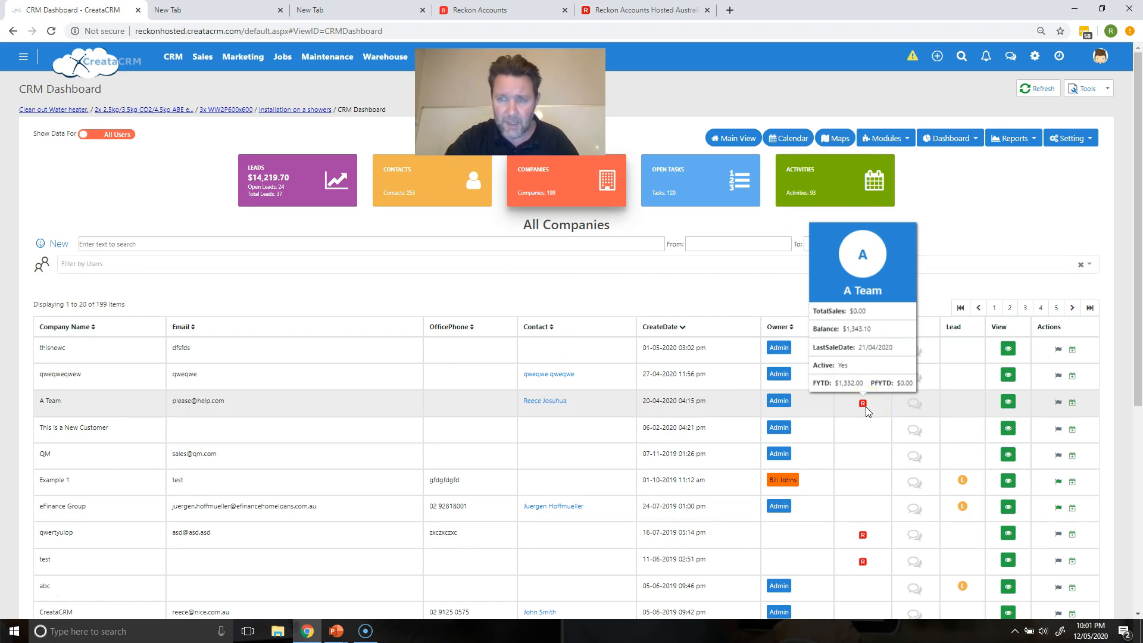
left_click(662, 412)
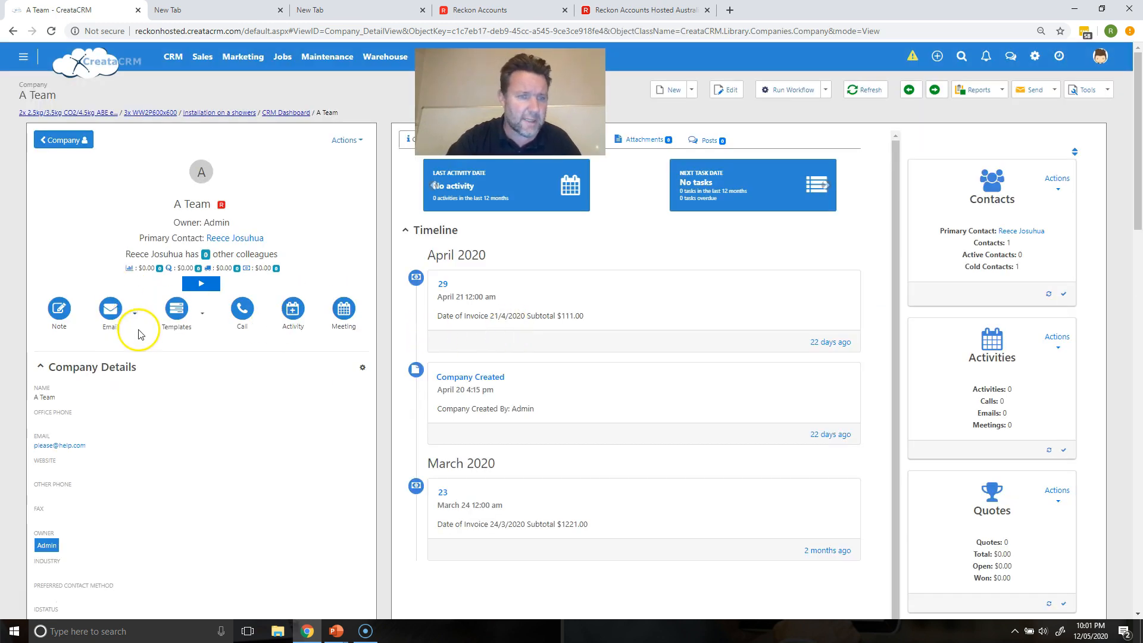
left_click(202, 315)
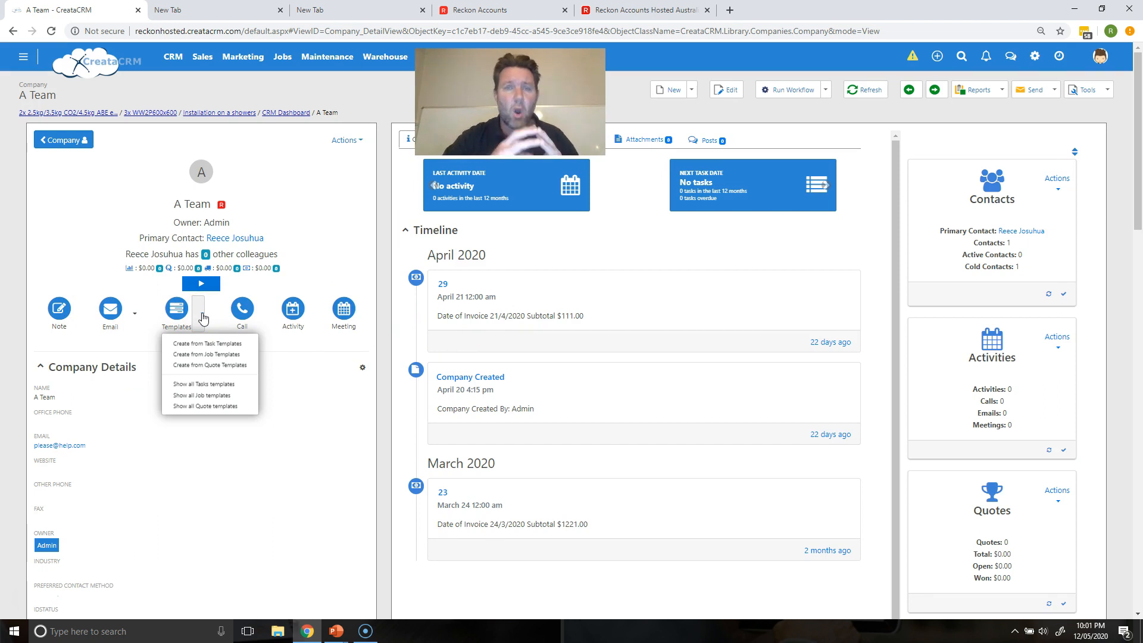
Step: Create an A Team job from the Installation on a showers template and open job #180566
left_click(210, 356)
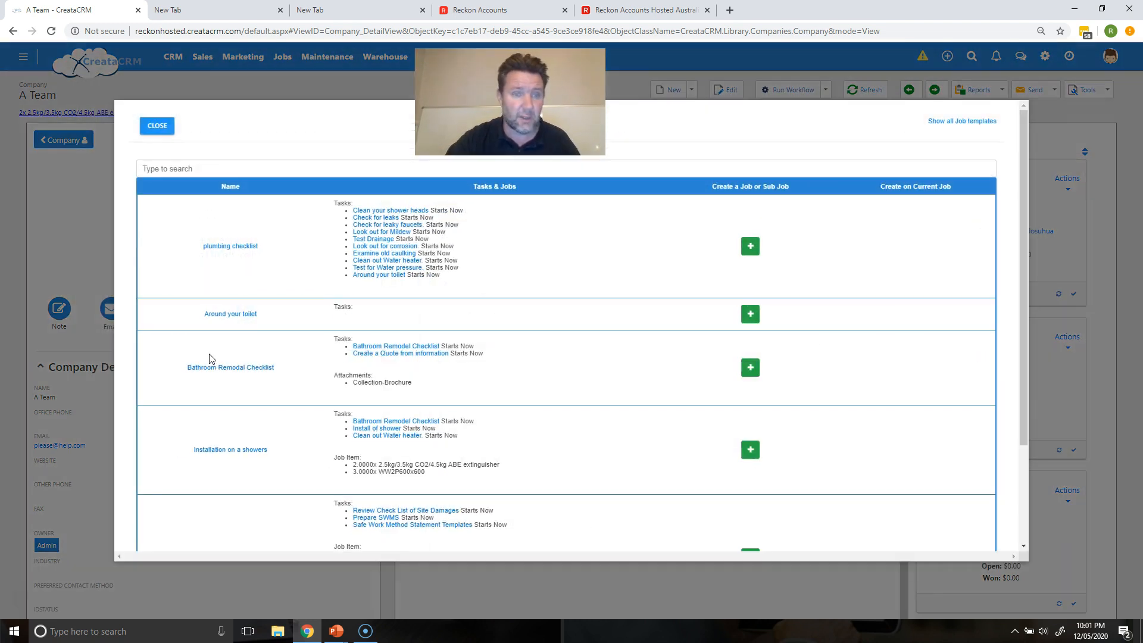
left_click_drag(1018, 248, 995, 302)
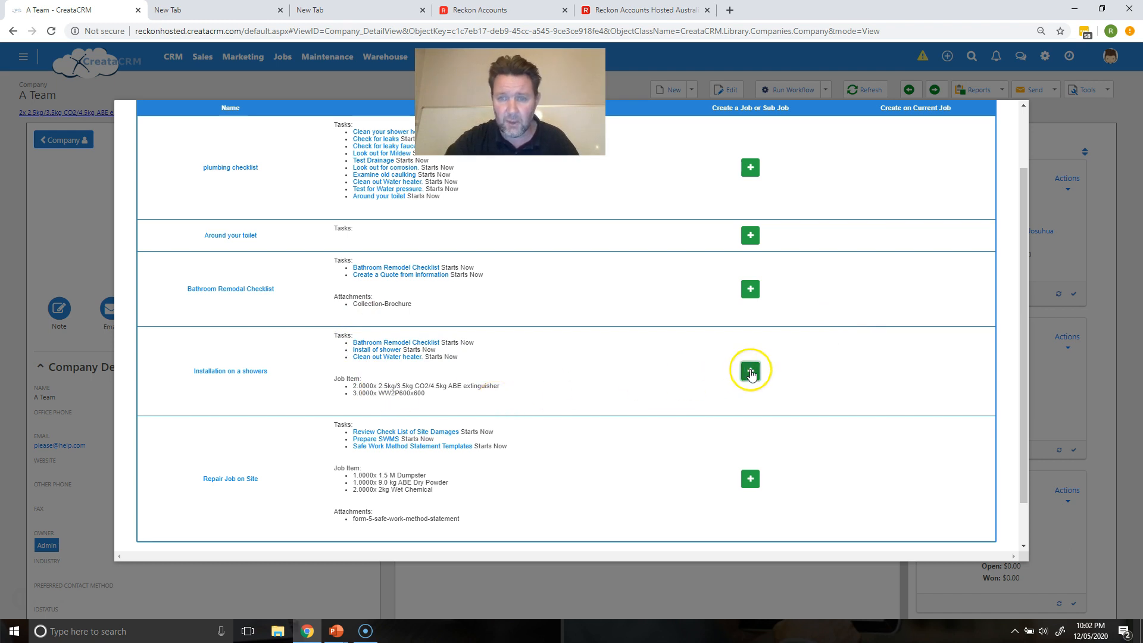
left_click(750, 372)
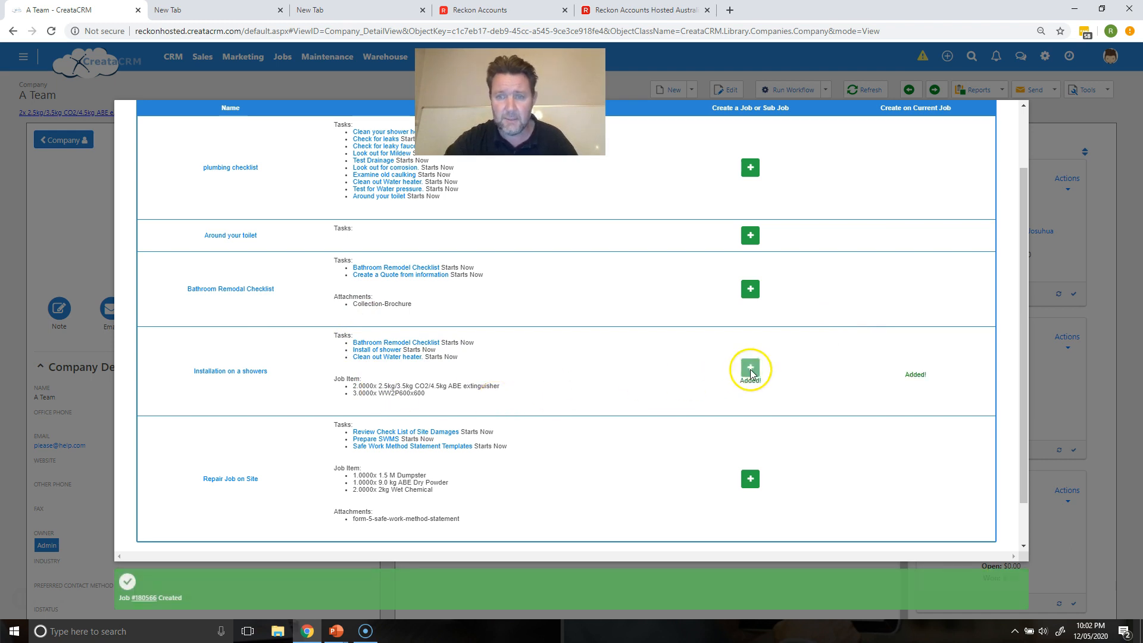
left_click(143, 597)
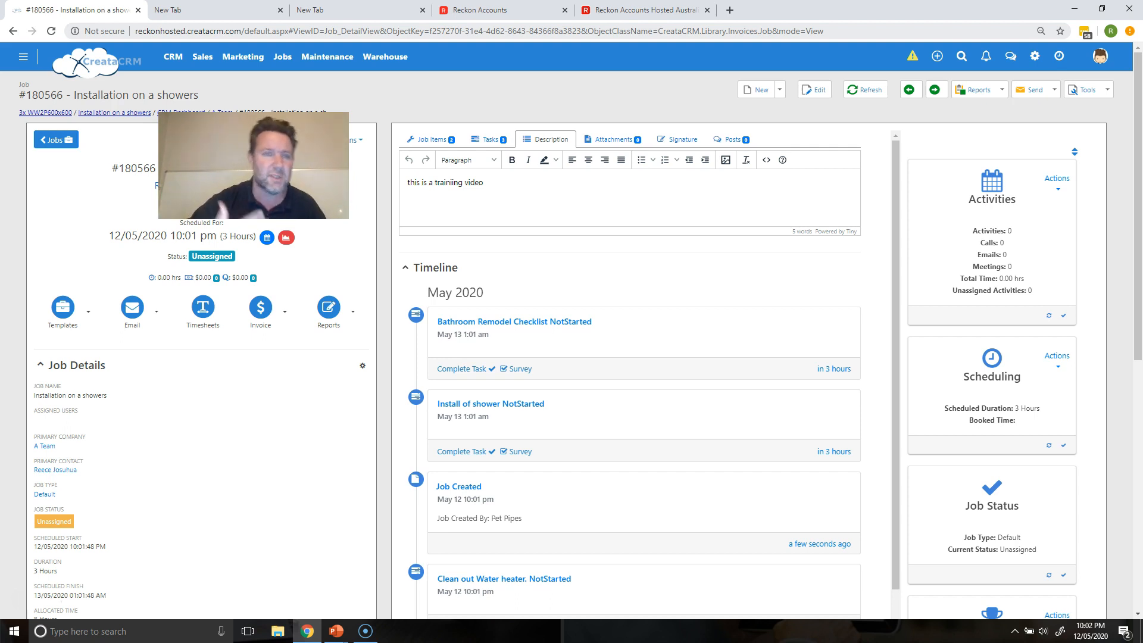
Step: Show jobs instead of Timesheet Entry in the Job Calendar and select Thu 14, 10:00 AM–1:00 PM
left_click(281, 59)
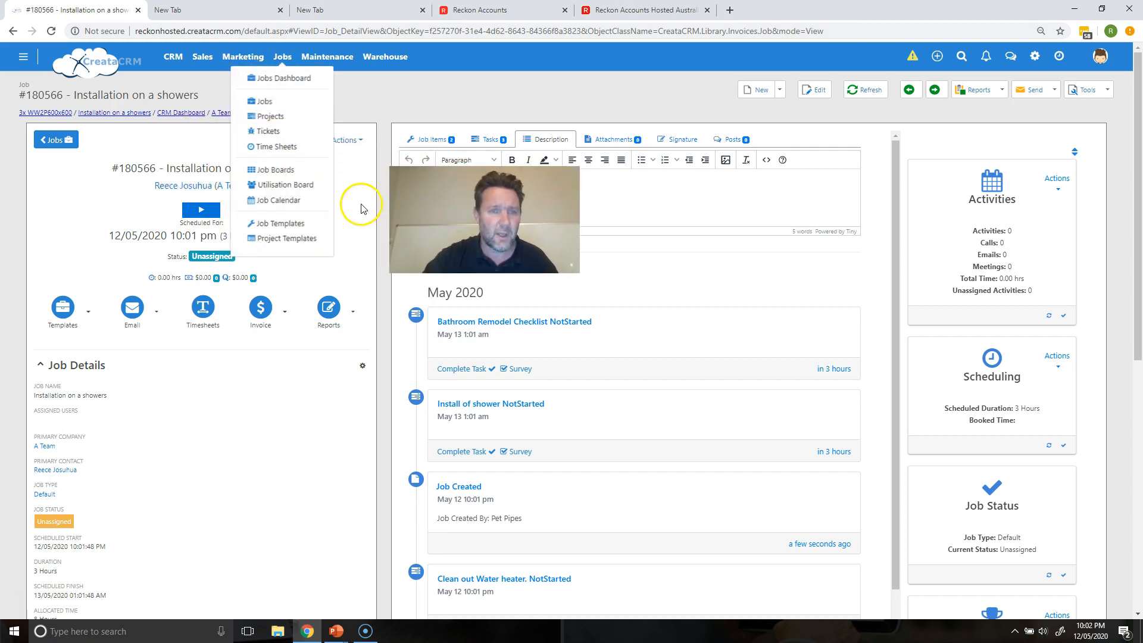
left_click(299, 201)
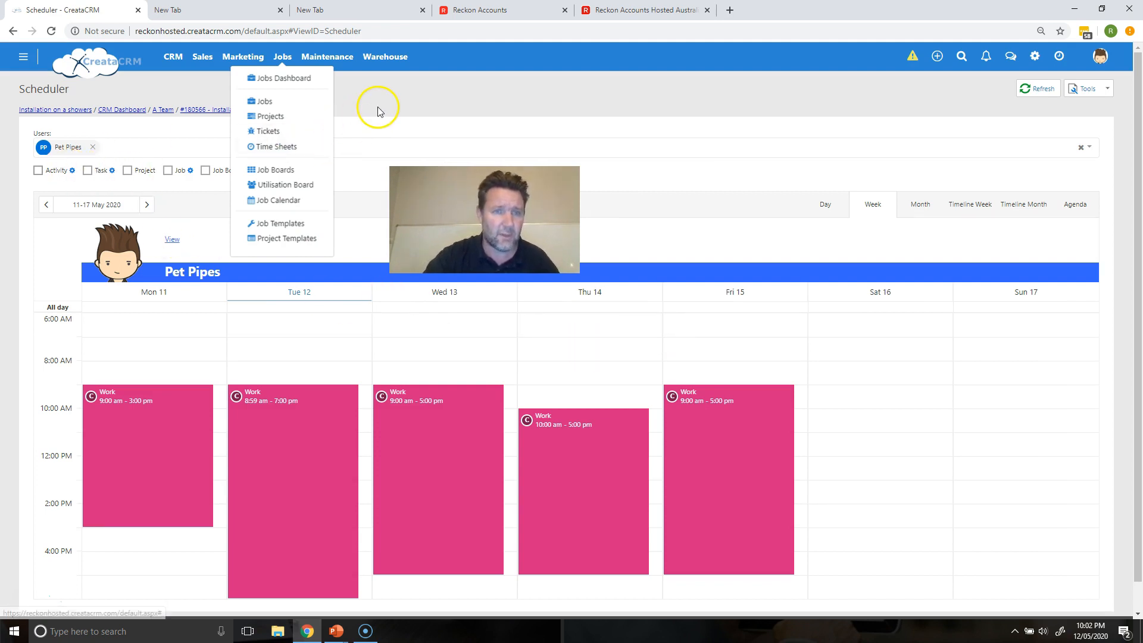
left_click(262, 172)
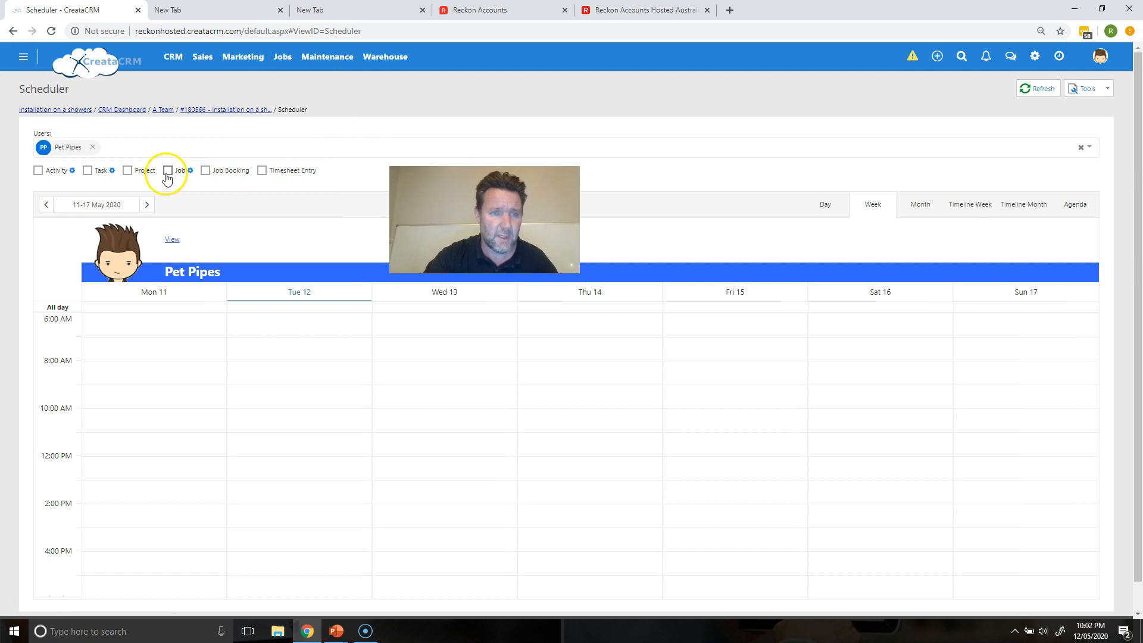
left_click(168, 171)
left_click_drag(526, 438, 615, 482)
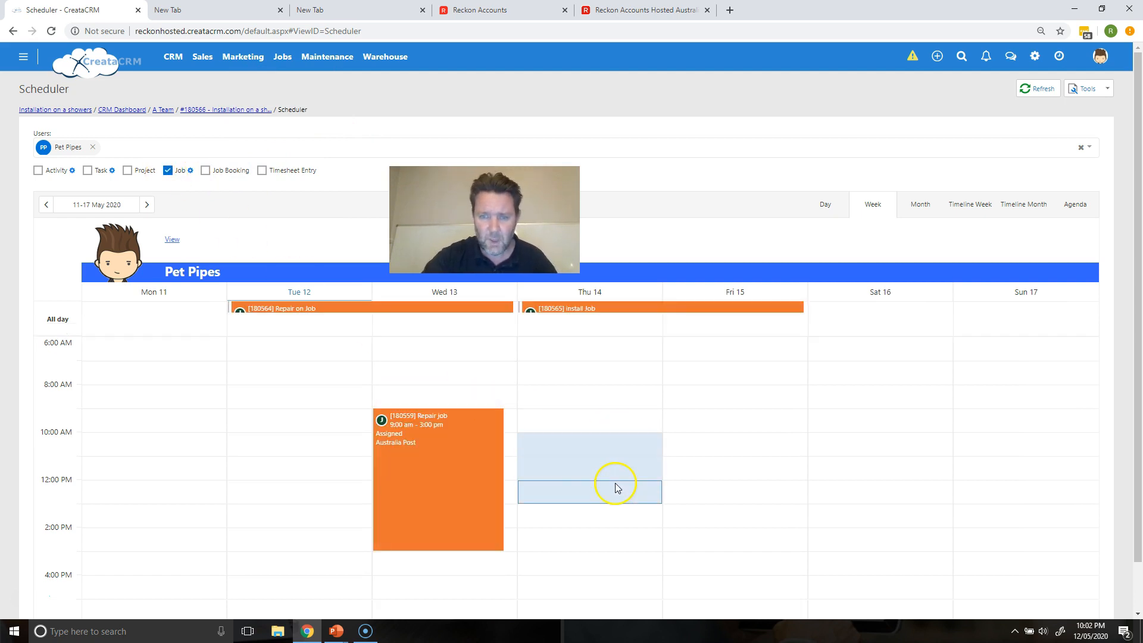
Step: Create and save new job #180567 in the Thursday 14 May 10:00 AM–1:00 PM slot
left_click(633, 490)
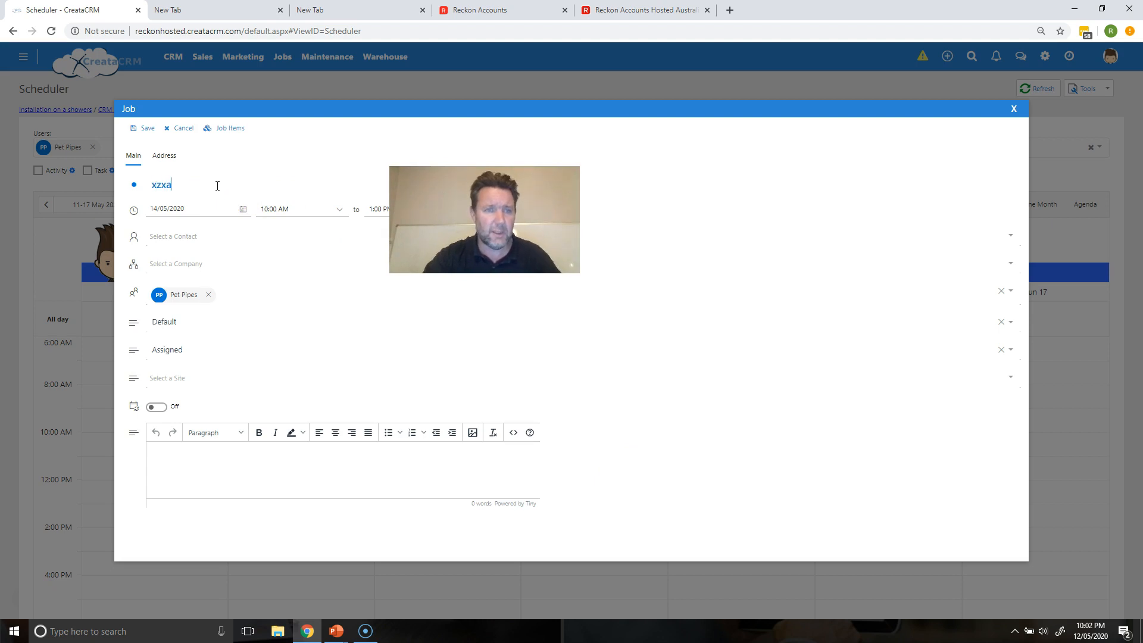
left_click(145, 128)
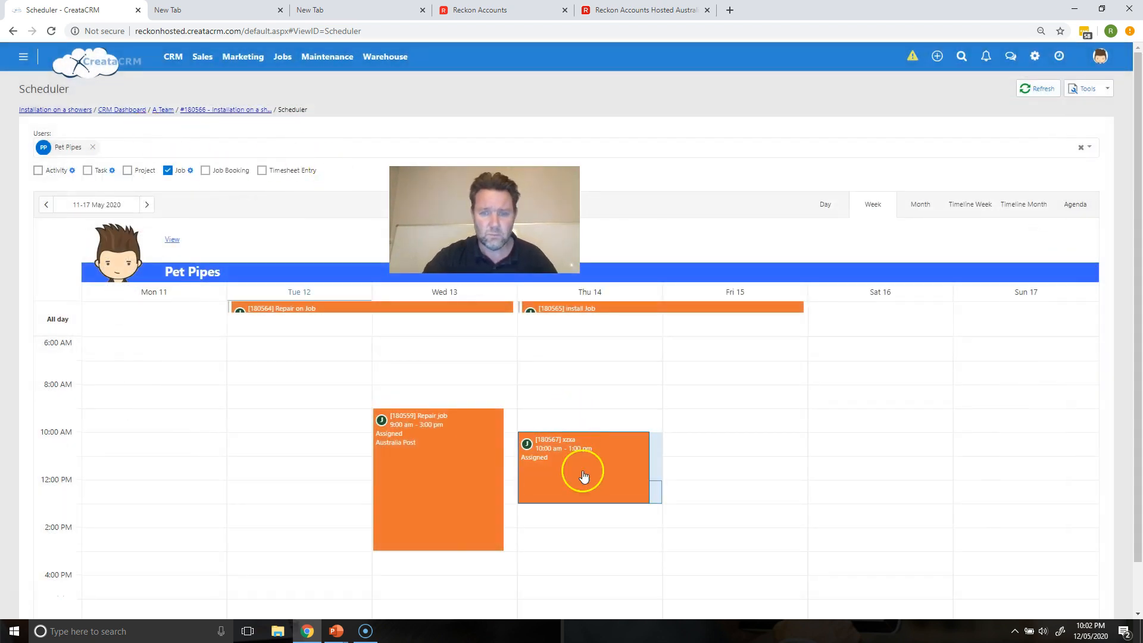
left_click(574, 476)
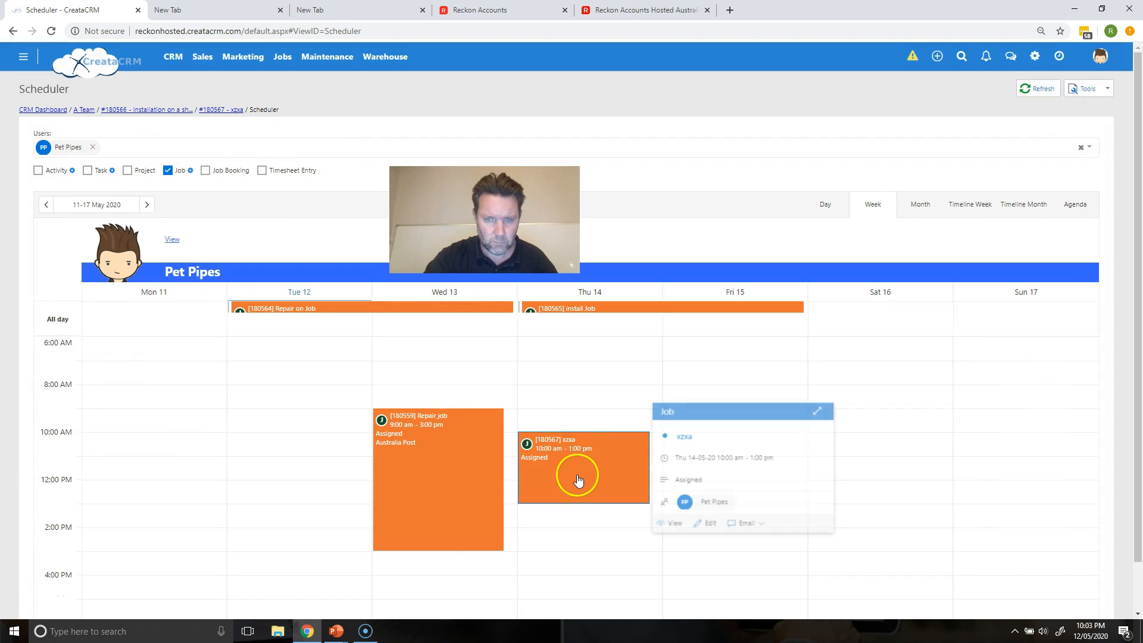
Step: Add the Installation on a showers template's tasks to the job, save, and open its detail page
left_click(705, 523)
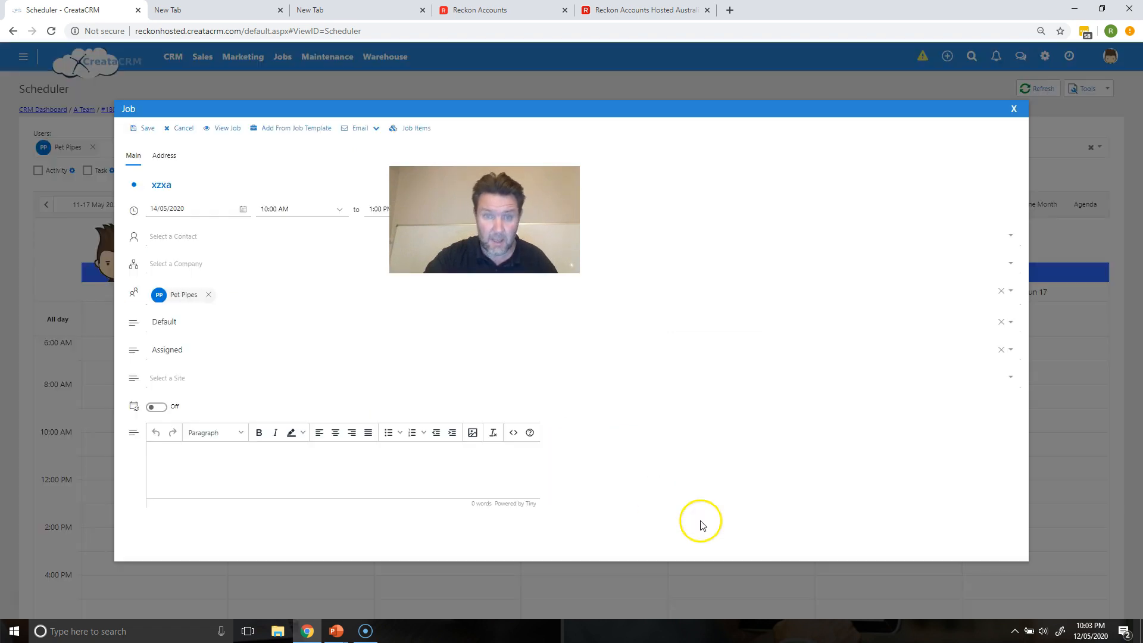
left_click(291, 128)
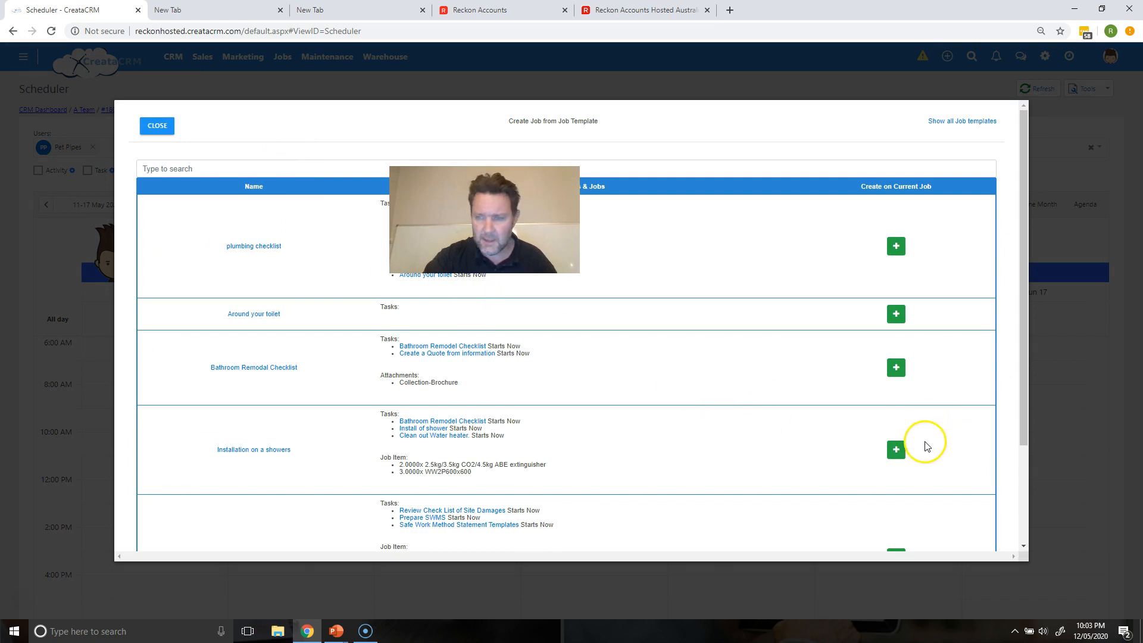
left_click(897, 449)
left_click(156, 128)
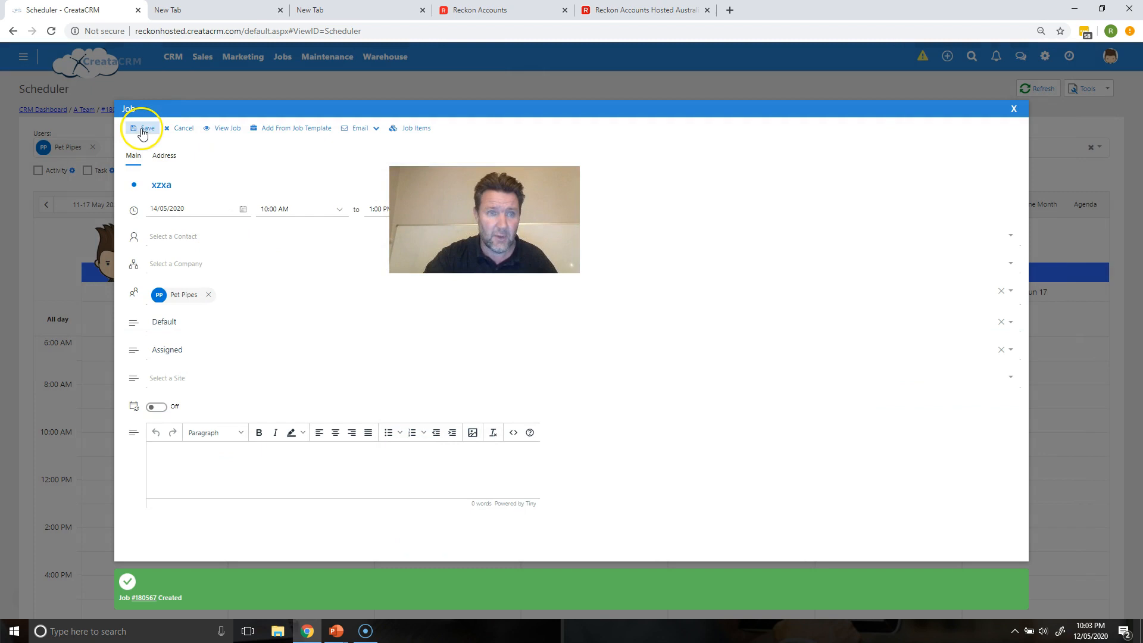
left_click(142, 130)
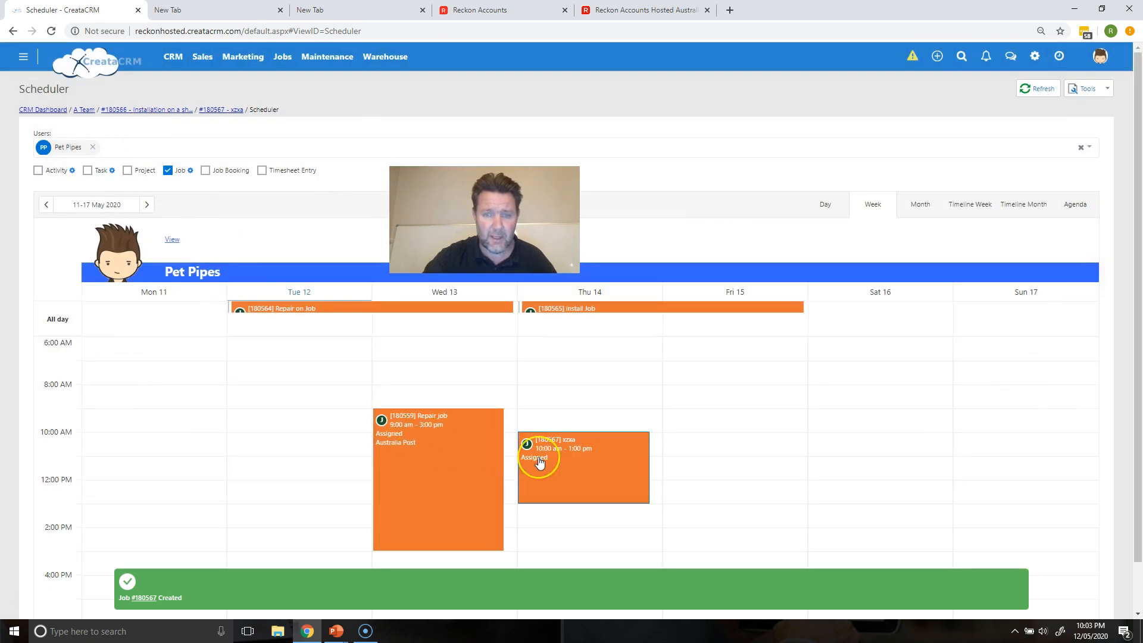
mouse_move(539, 461)
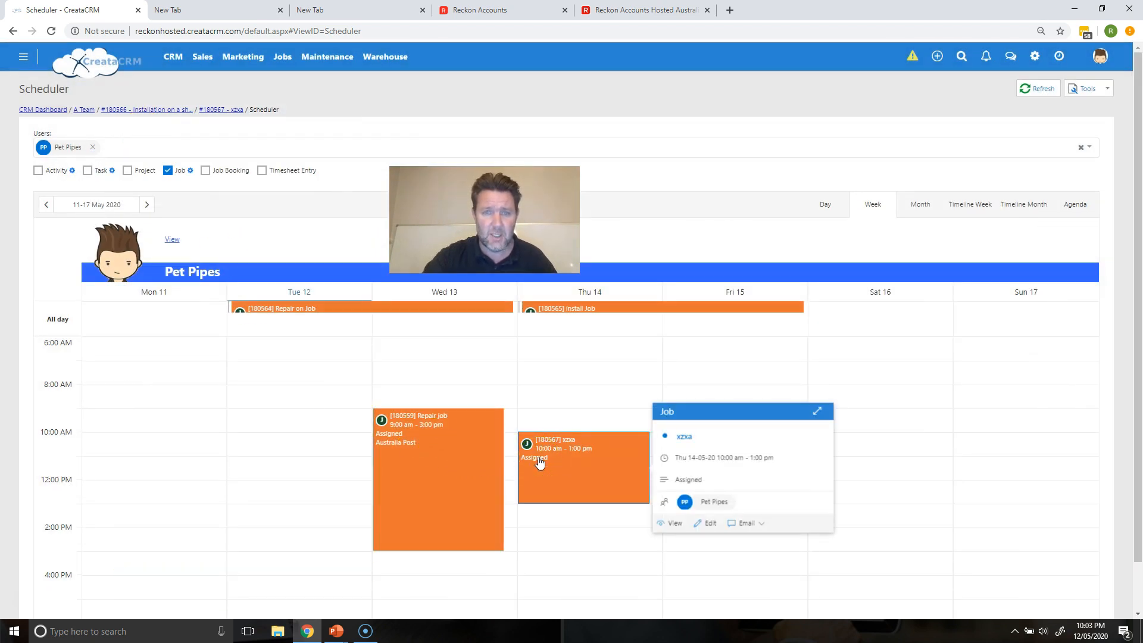
left_click(667, 523)
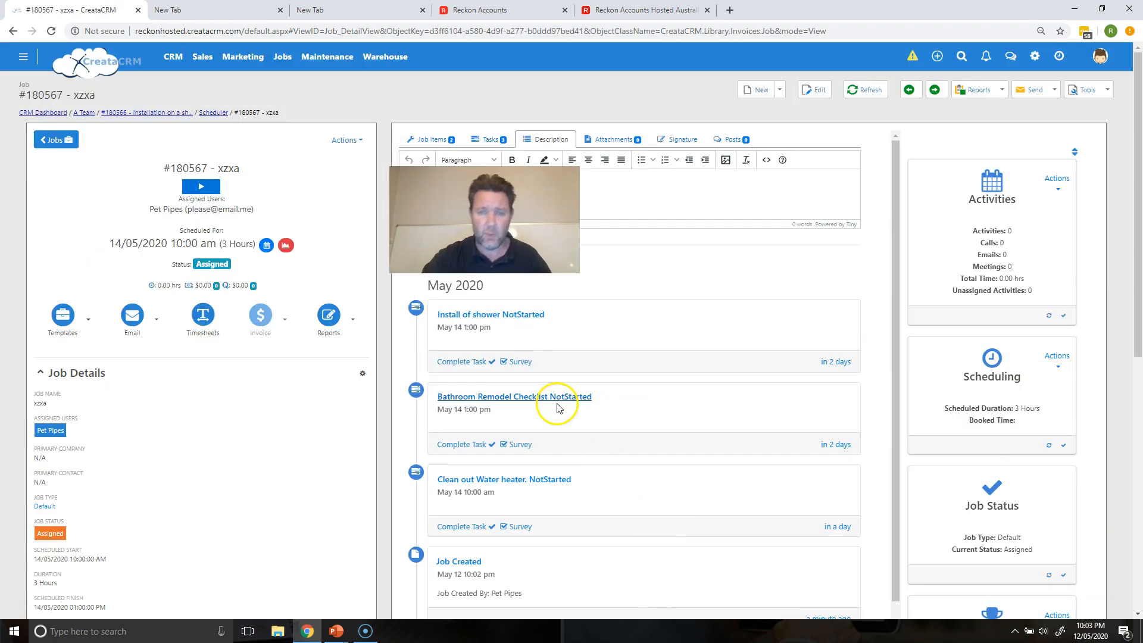
Step: Review the Bathroom Remodel Checklist survey on the job's task, ending on its 0/3 task list
left_click(519, 361)
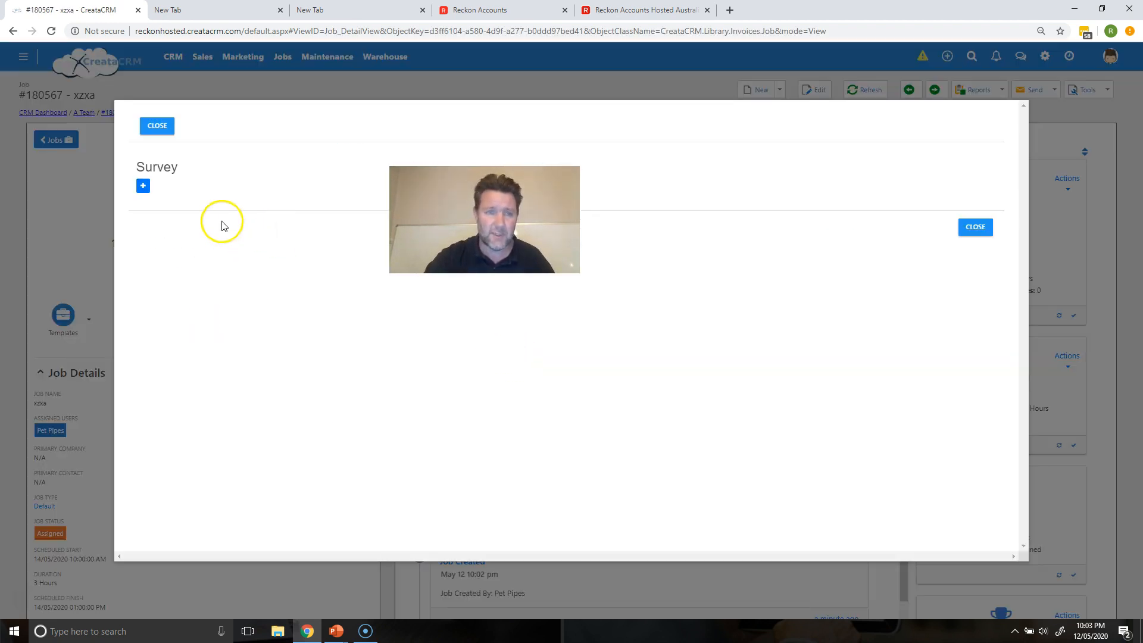
left_click(143, 187)
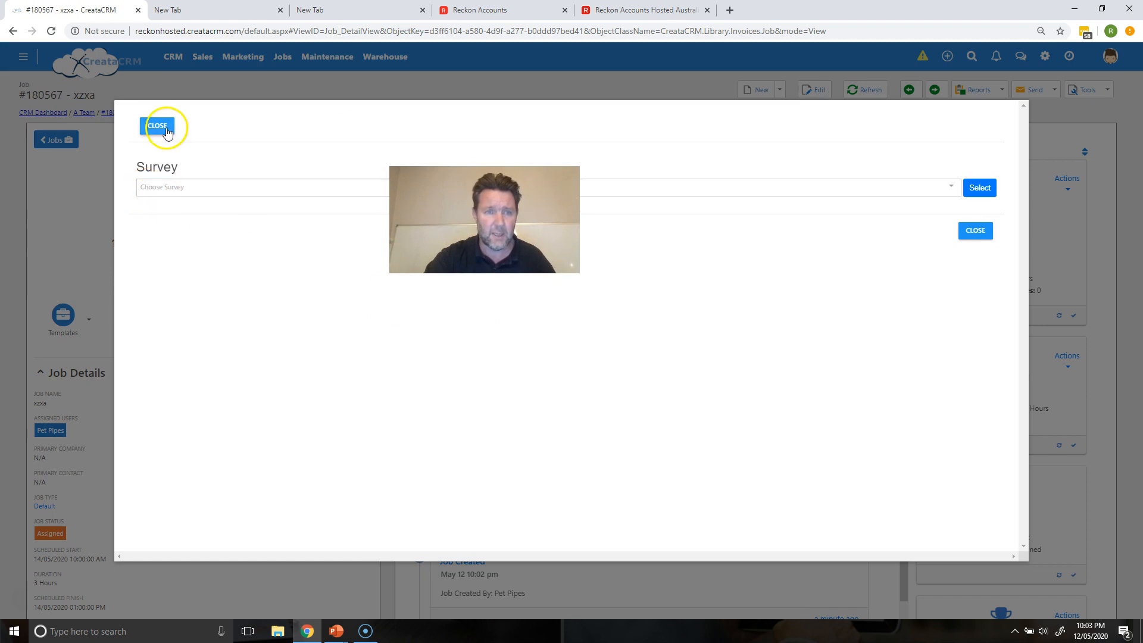
left_click(157, 126)
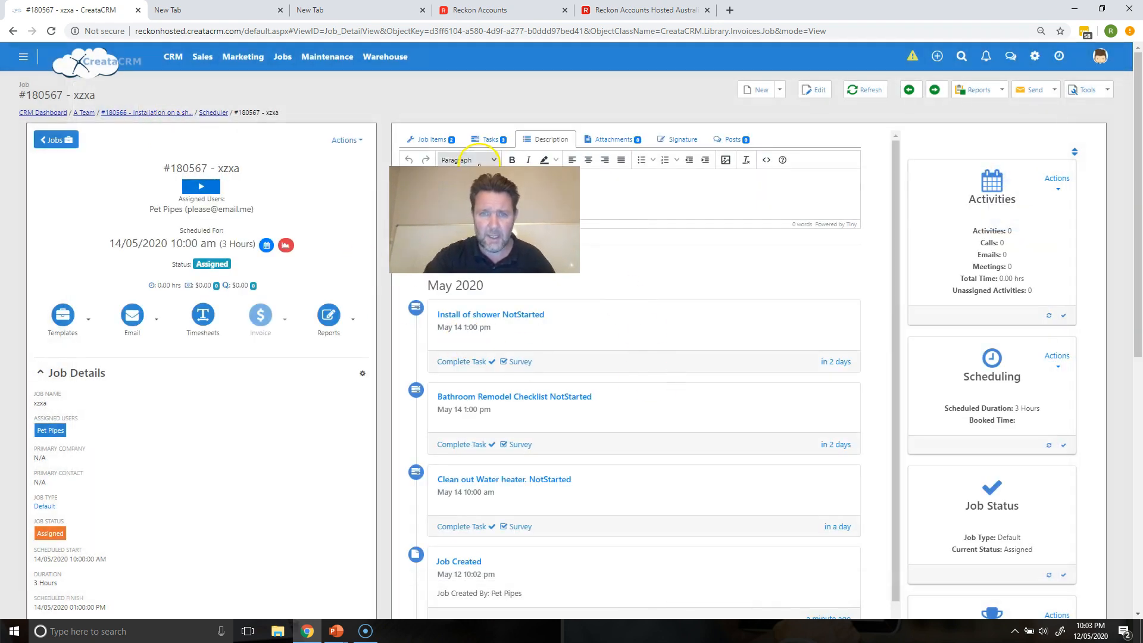
left_click(485, 140)
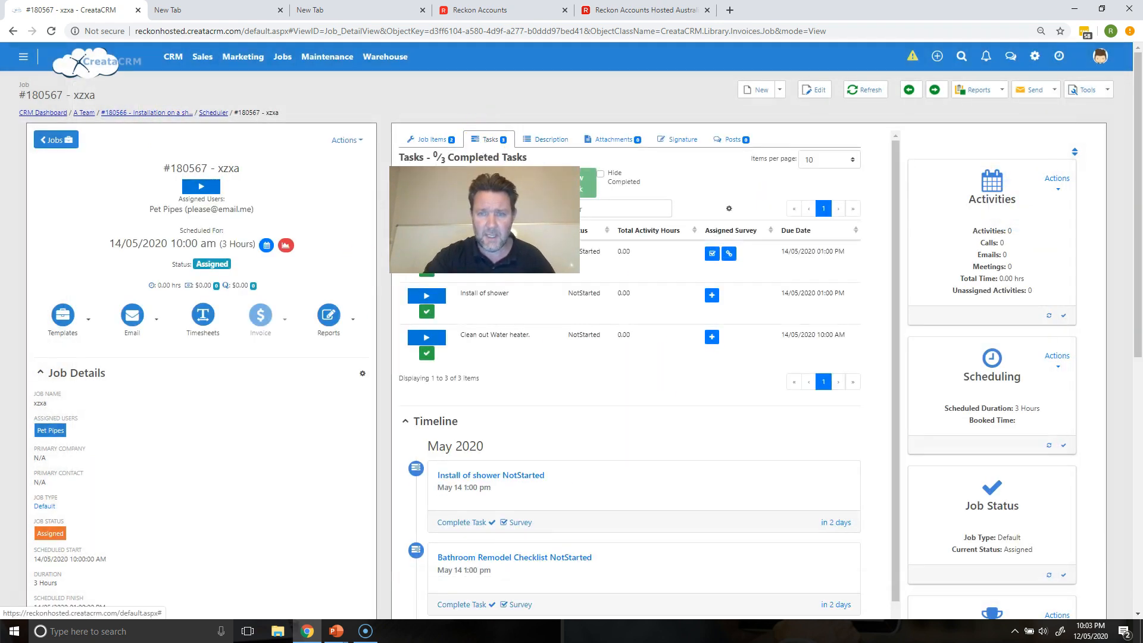
left_click(713, 255)
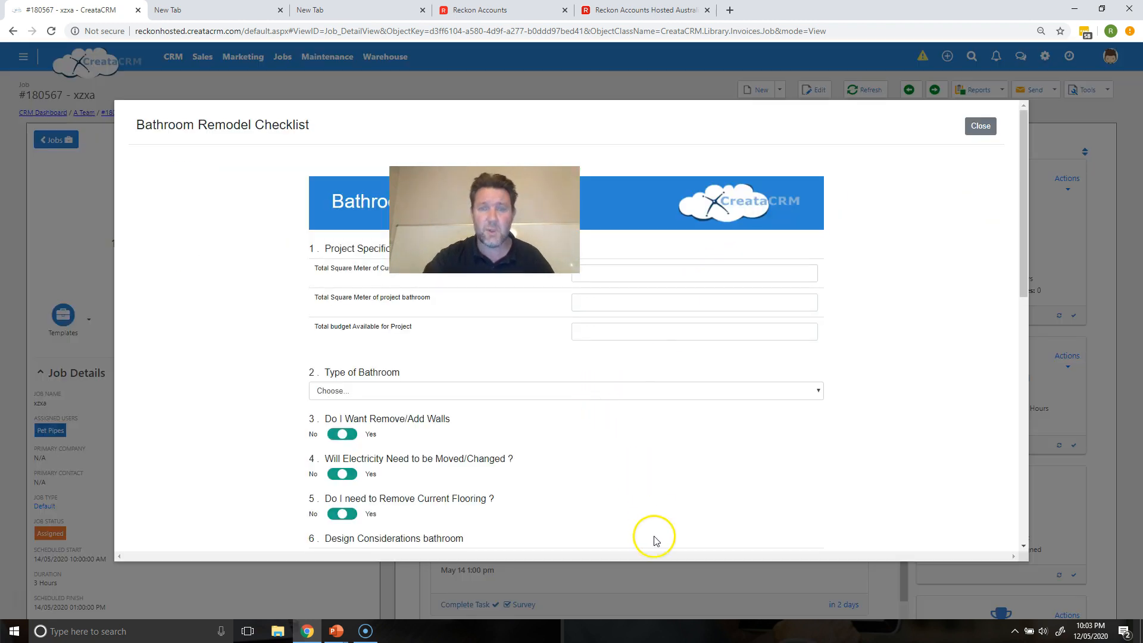
left_click(658, 274)
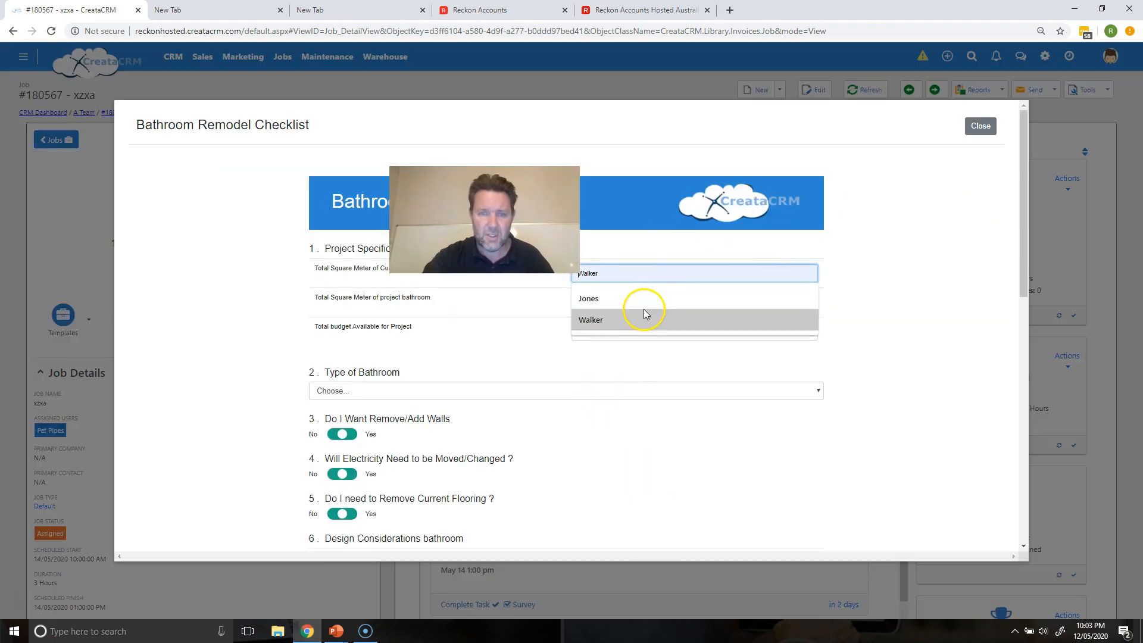
left_click(979, 126)
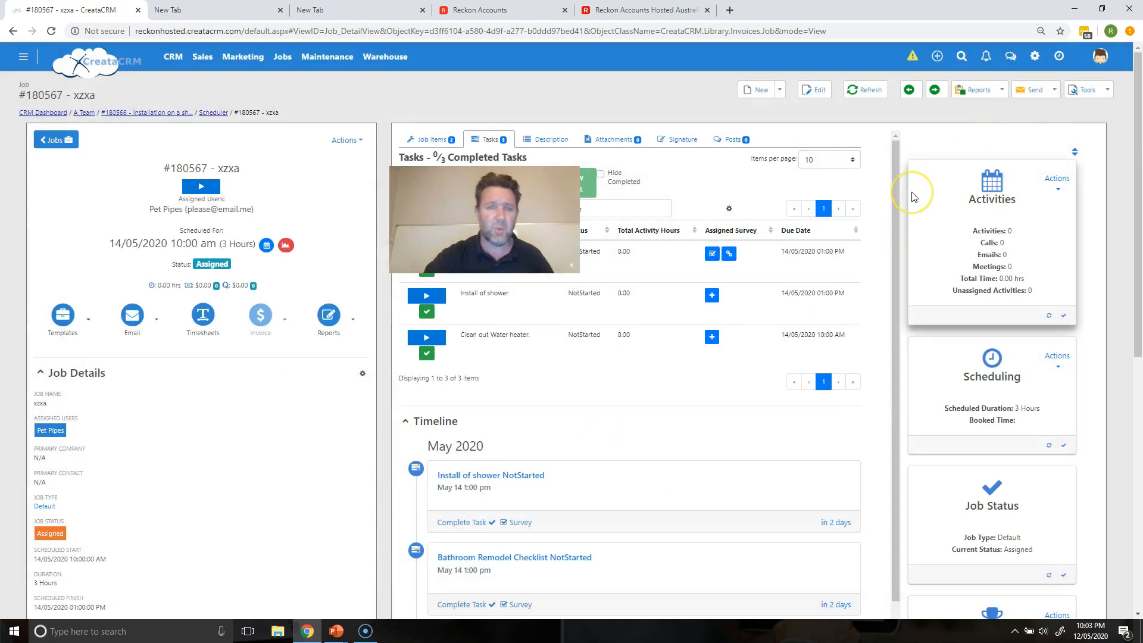